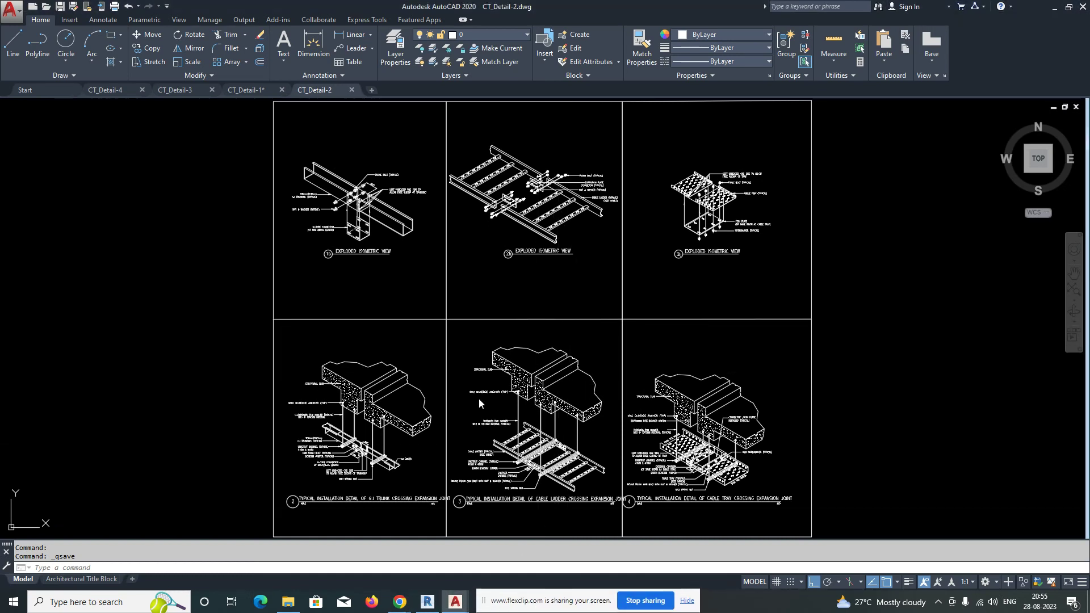
Move the number bubble and title of the G.I. trunk expansion joint detail slightly left so they fit within its frame
middle_click_drag(457, 412, 454, 364)
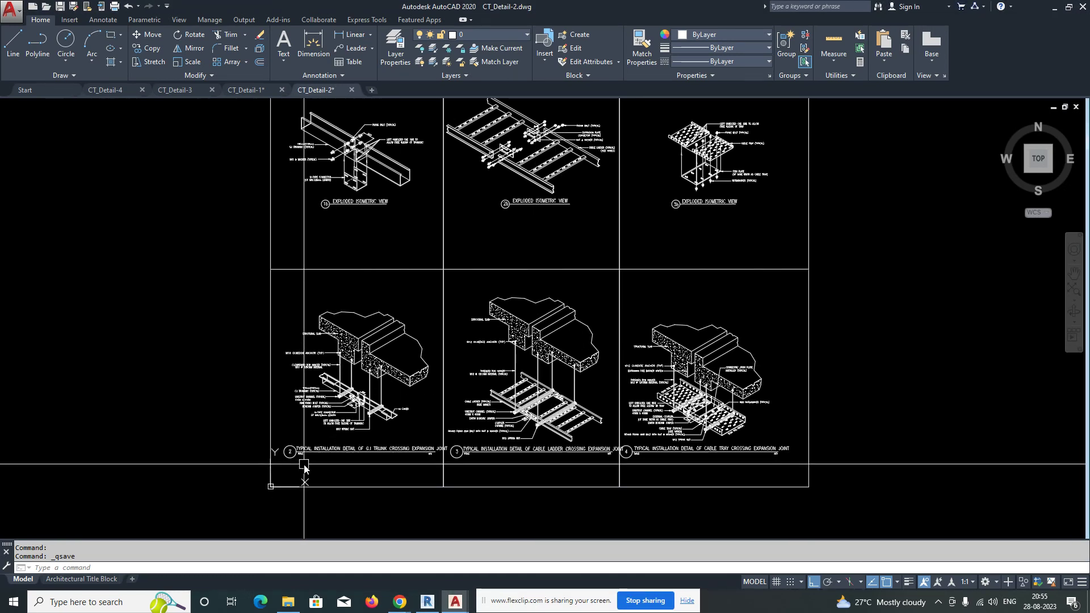
scroll(304, 465, "up", 5)
key("Escape")
type("m")
key("space")
left_click(387, 463)
left_click(253, 413)
key("space")
left_click(484, 481)
left_click(465, 482)
Switch to Revit to examine the detail layout on sheet A102, and return to CT_Detail-2.dwg in AutoCAD
left_click(428, 602)
scroll(512, 401, "down", 1)
scroll(514, 403, "down", 3)
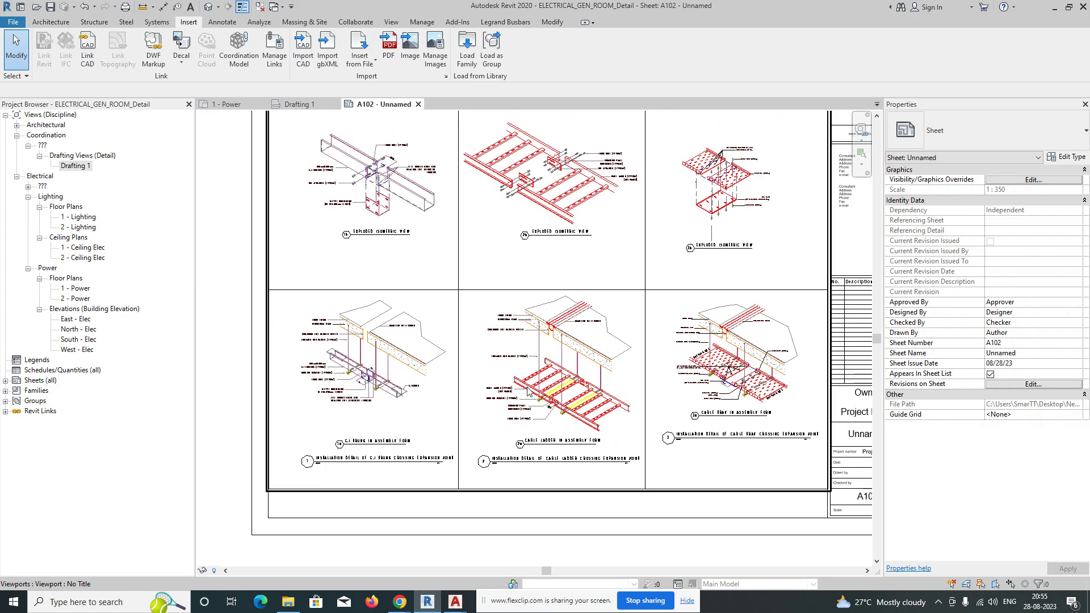
middle_click(531, 387)
middle_click(532, 387)
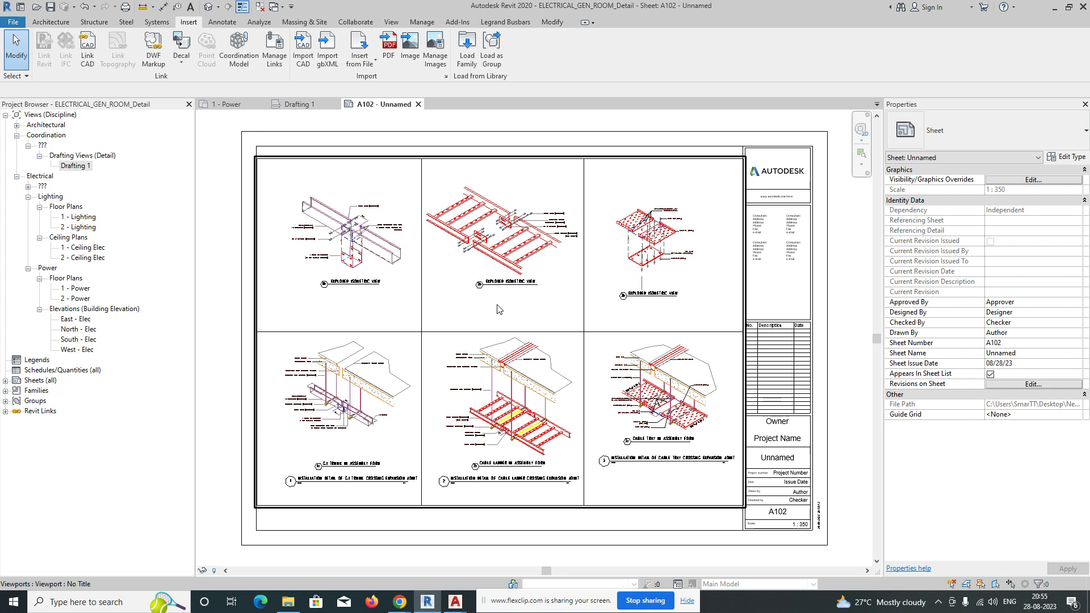
mouse_move(455, 602)
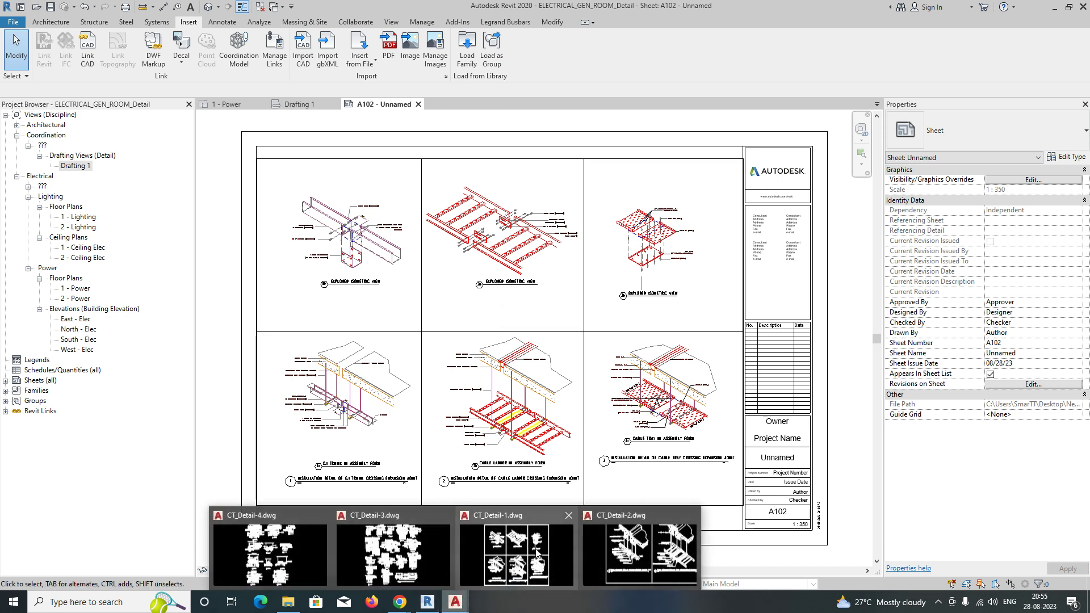
left_click(661, 561)
middle_click(516, 321)
middle_click(516, 320)
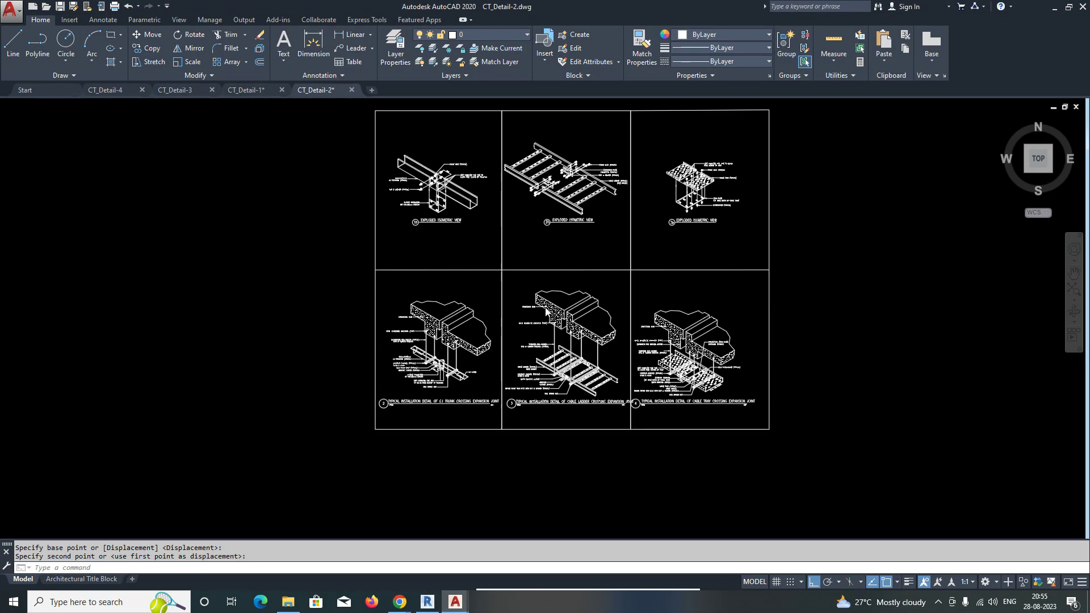
Move the number bubble and title of the cable ladder expansion joint detail left so they fit within its frame
key("Return")
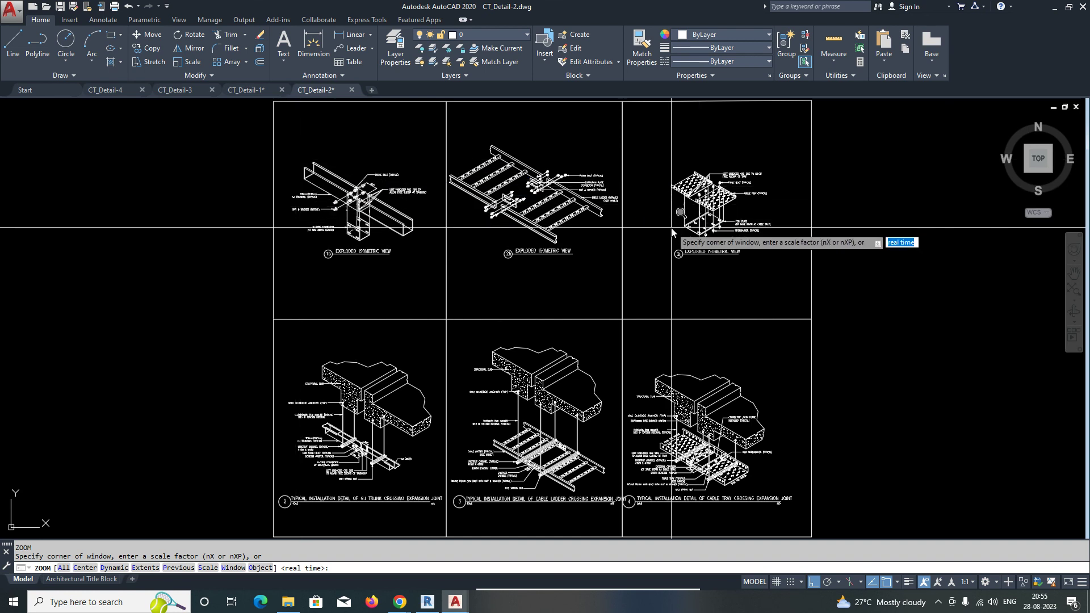
key("Escape")
scroll(616, 494, "up", 2)
middle_click_drag(616, 494, 661, 347)
type("m")
key("Return")
left_click(434, 392)
left_click(261, 347)
key("Return")
left_click(523, 411)
left_click(510, 411)
key("Escape")
Move the NTS label of the cable ladder detail left so it sits beneath the end of the title underline
scroll(669, 367, "up", 3)
type("m")
left_click(631, 410)
left_click(609, 379)
key("Return")
left_click(598, 427)
left_click(559, 426)
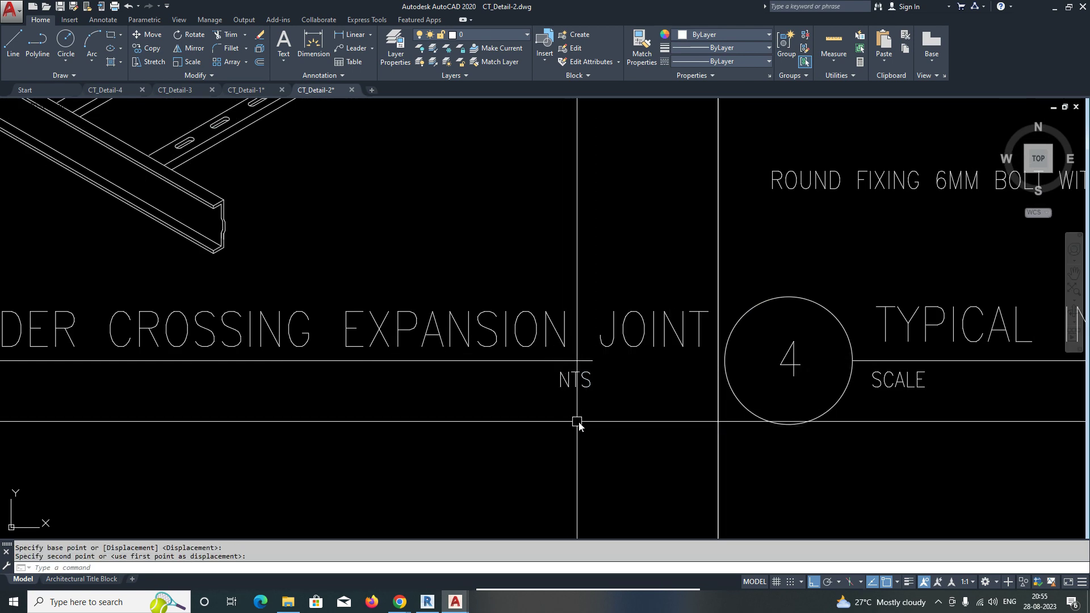
scroll(566, 412, "down", 6)
middle_click_drag(486, 379, 485, 417)
middle_click(523, 341)
middle_click(523, 340)
key("Escape")
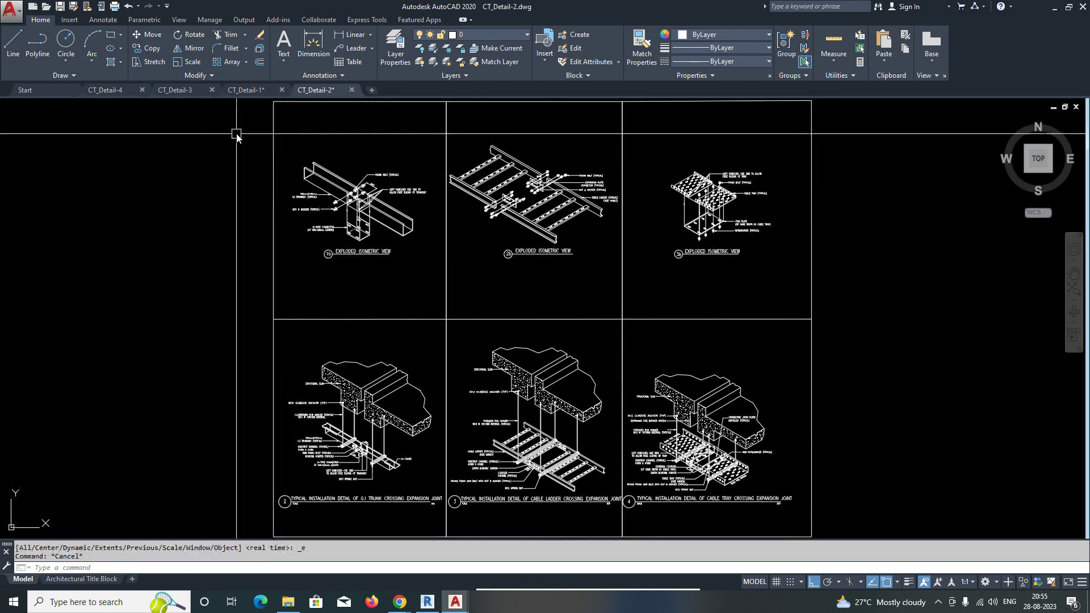
Review the CT_Detail-1, CT_Detail-3 and CT_Detail-4 drawings, examining the cable ladder and cable tray sections in CT_Detail-3 up close
left_click(250, 92)
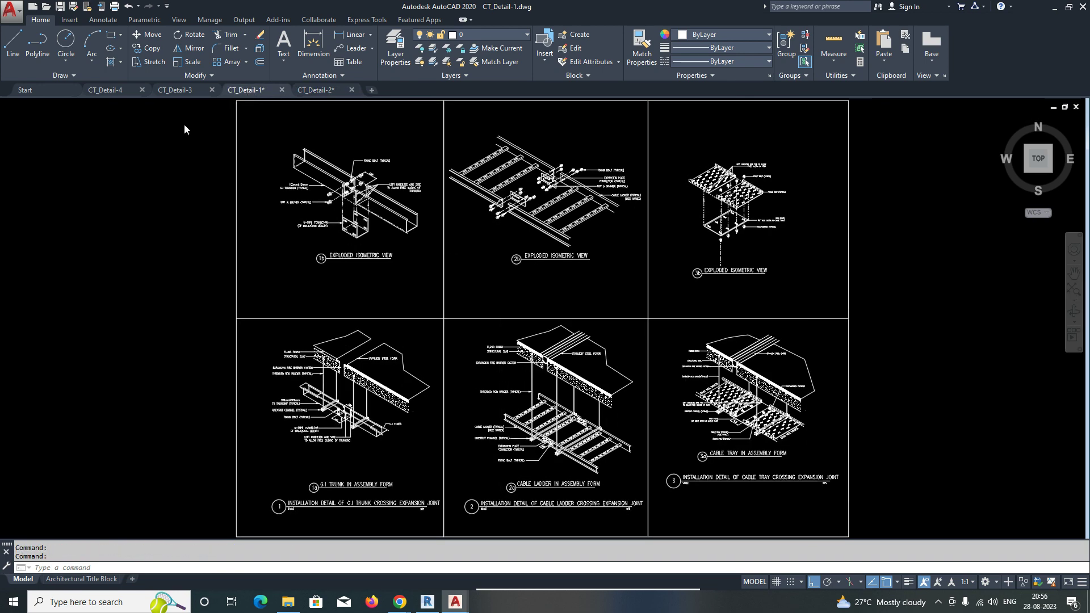
left_click(175, 89)
middle_click_drag(542, 321, 542, 367)
scroll(321, 229, "up", 6)
scroll(298, 247, "down", 5)
scroll(610, 230, "up", 3)
scroll(616, 232, "up", 2)
scroll(615, 230, "down", 8)
scroll(364, 306, "up", 6)
scroll(364, 306, "up", 2)
scroll(418, 317, "down", 6)
scroll(397, 316, "up", 5)
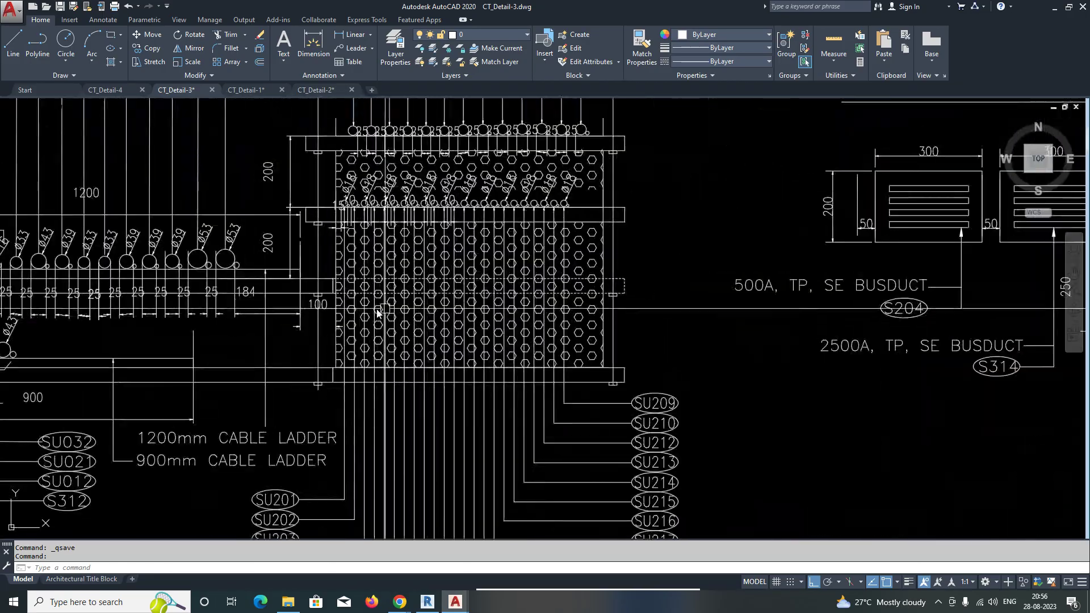
scroll(606, 324, "down", 7)
scroll(606, 325, "up", 3)
left_click(103, 90)
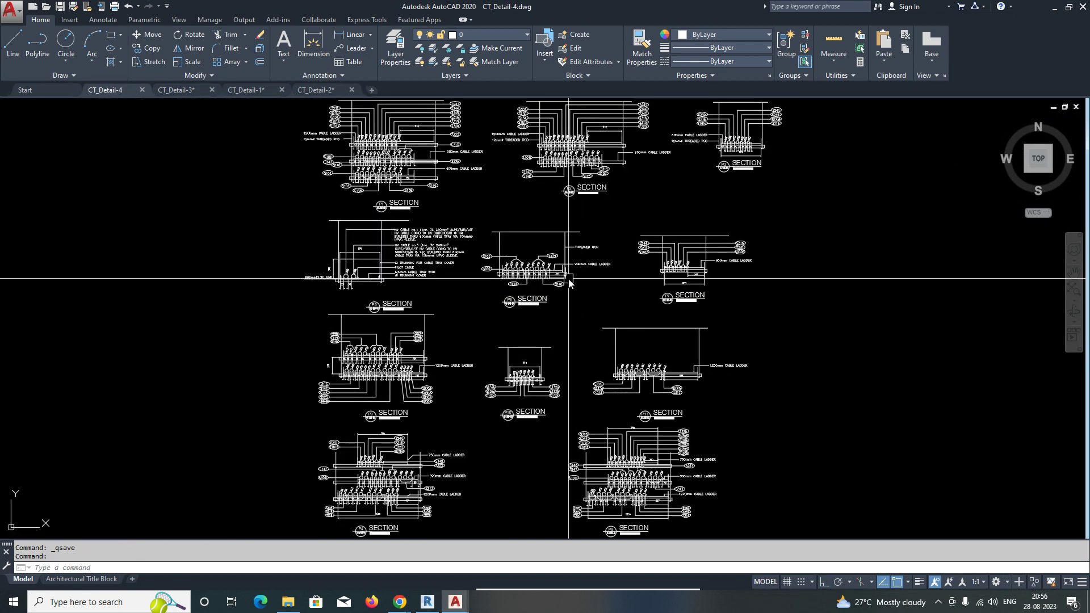
Switch to Revit and delete the Drafting 1 view from the project
left_click(427, 602)
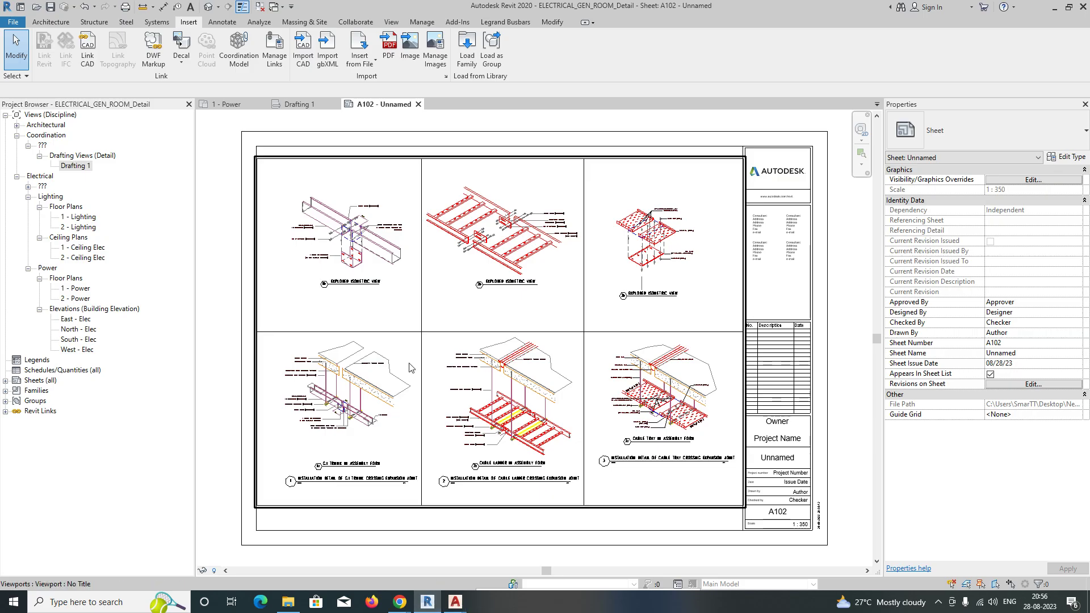
left_click(74, 166)
right_click(73, 167)
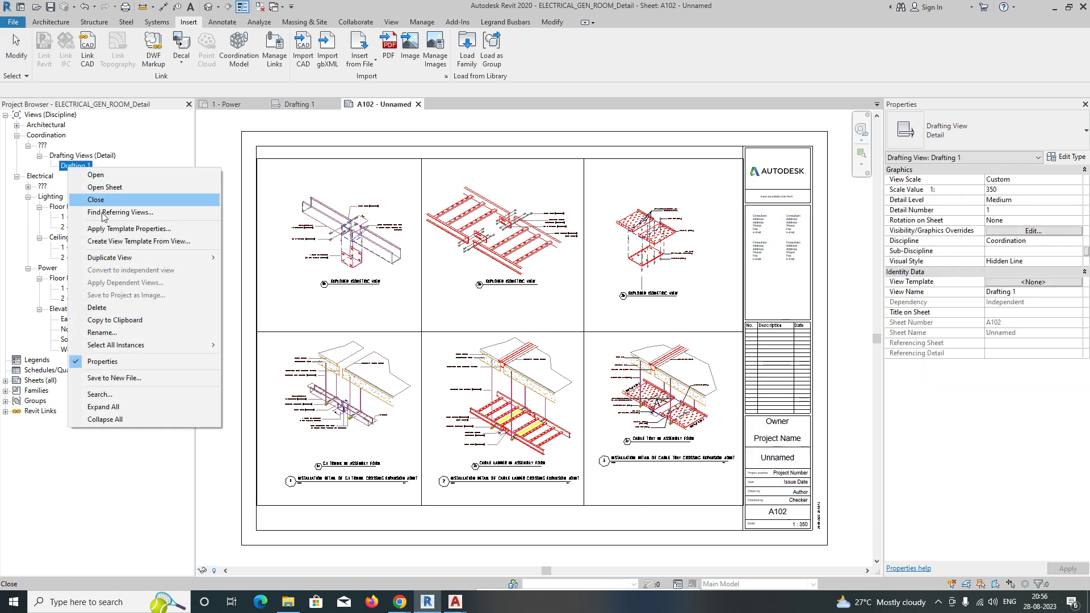
left_click(109, 308)
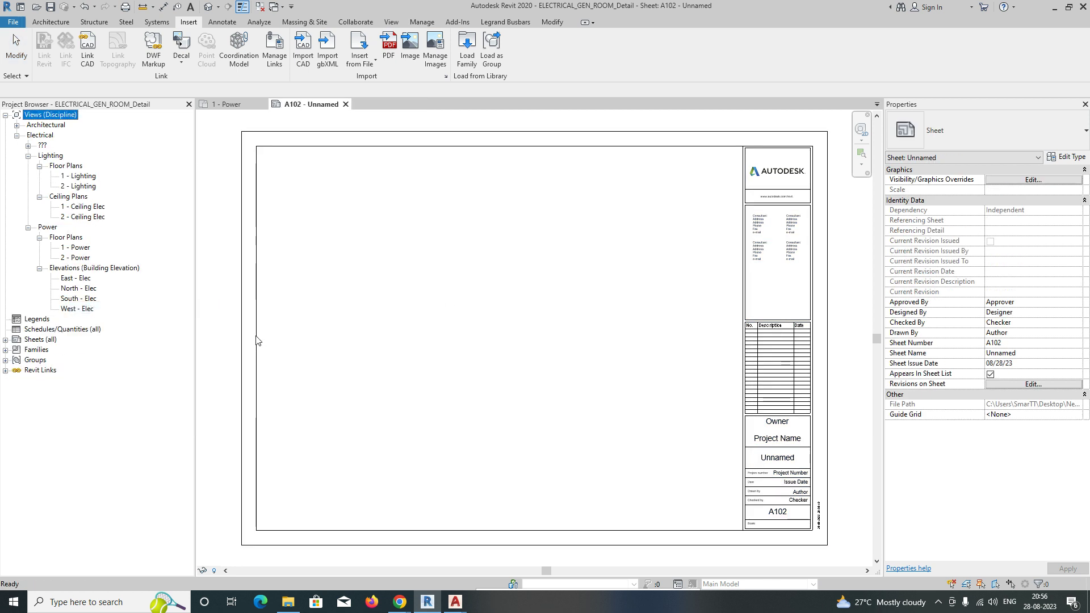
Renumber sheet A102 as EL-001 and name it Electrical Typical Detail-1
left_click(761, 337)
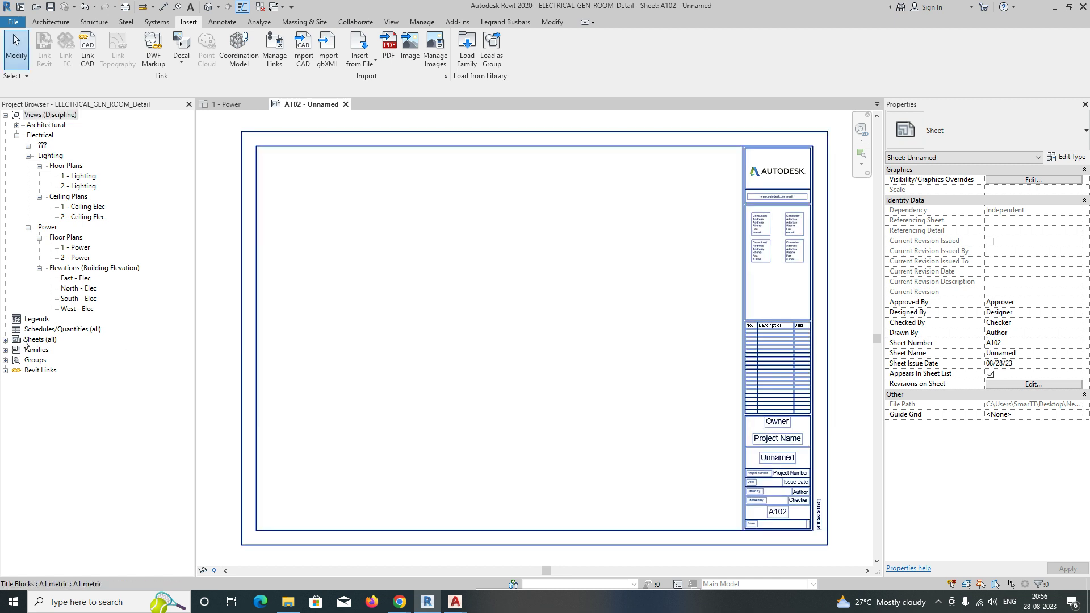
left_click(5, 339)
left_click(56, 350)
right_click(56, 350)
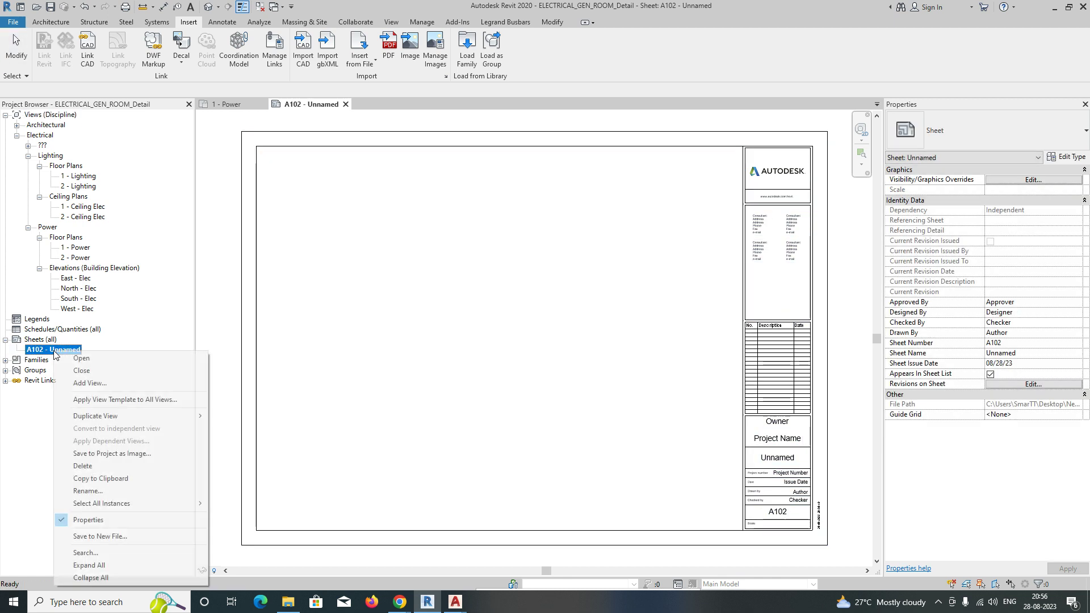
left_click(81, 493)
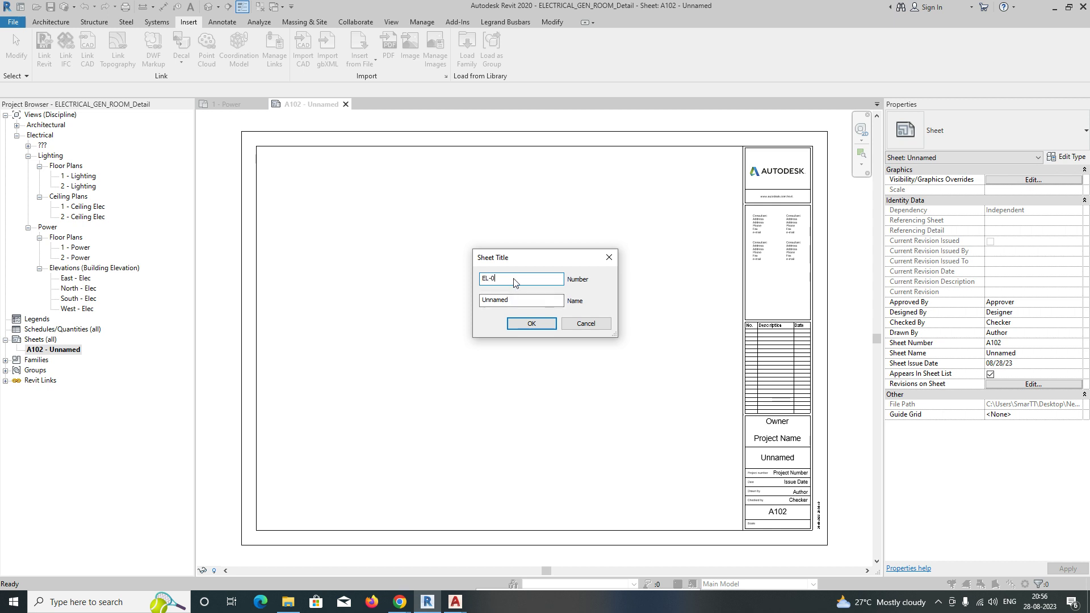
key("Tab")
left_click(530, 323)
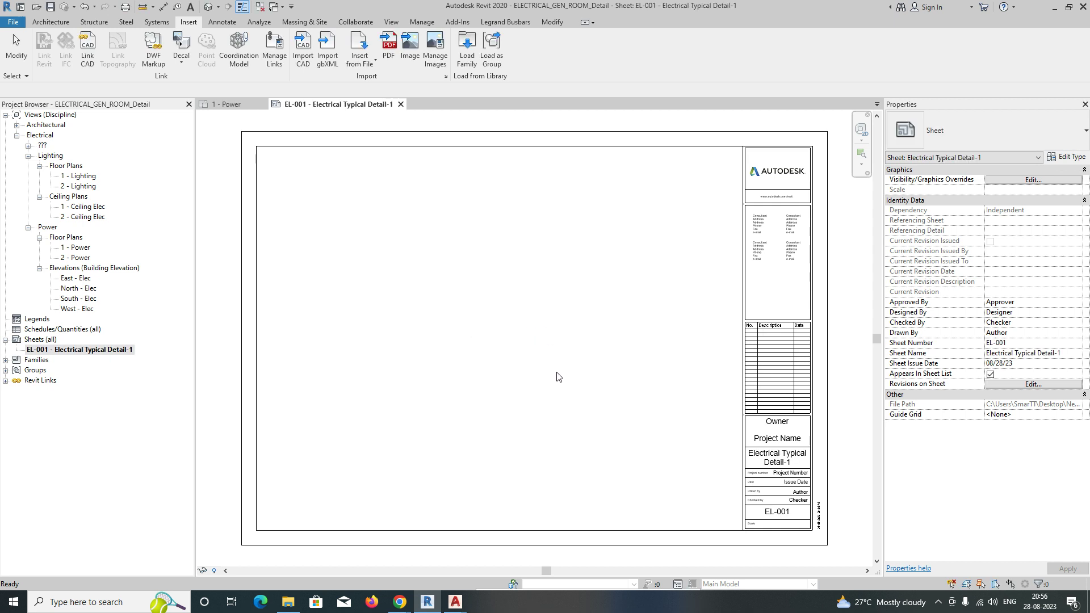
Create a new drafting view named Electrical Detail_1 at a scale of 1:200
left_click(392, 22)
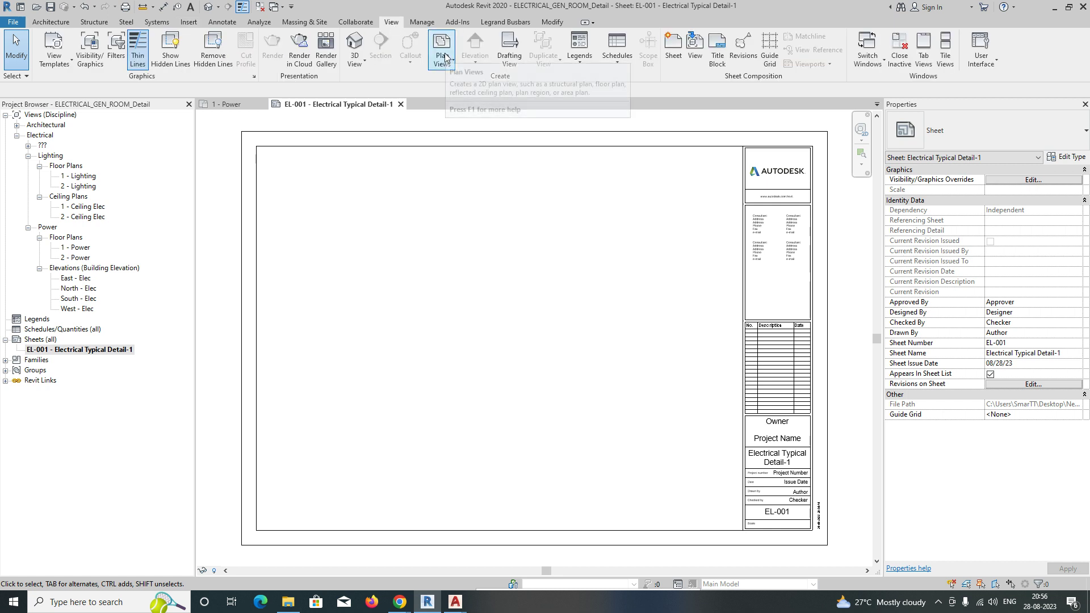
left_click(444, 57)
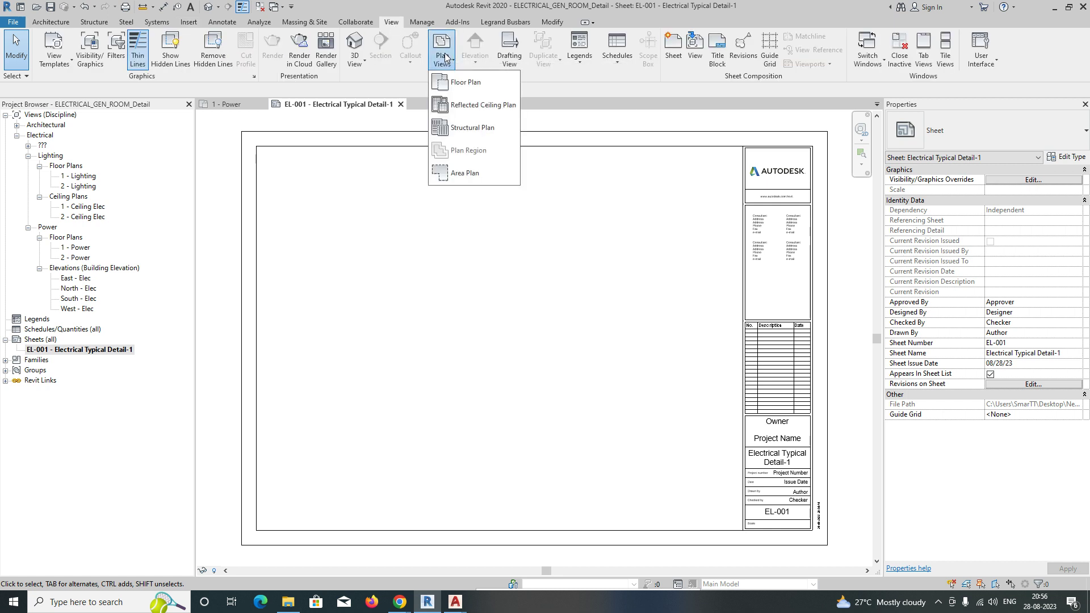
left_click(510, 48)
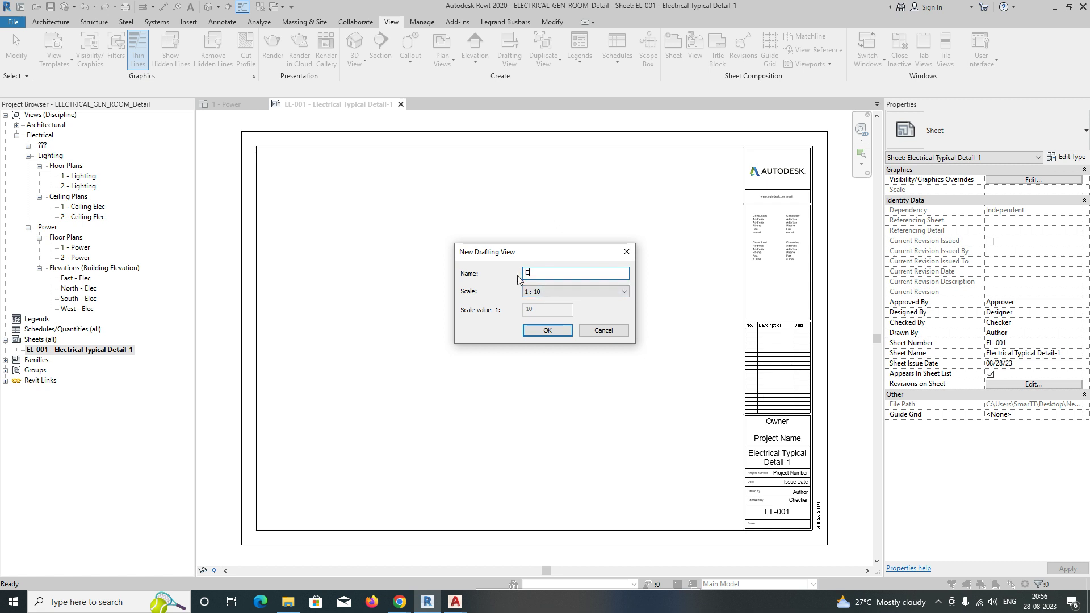
type("ElE")
key("BackSpace")
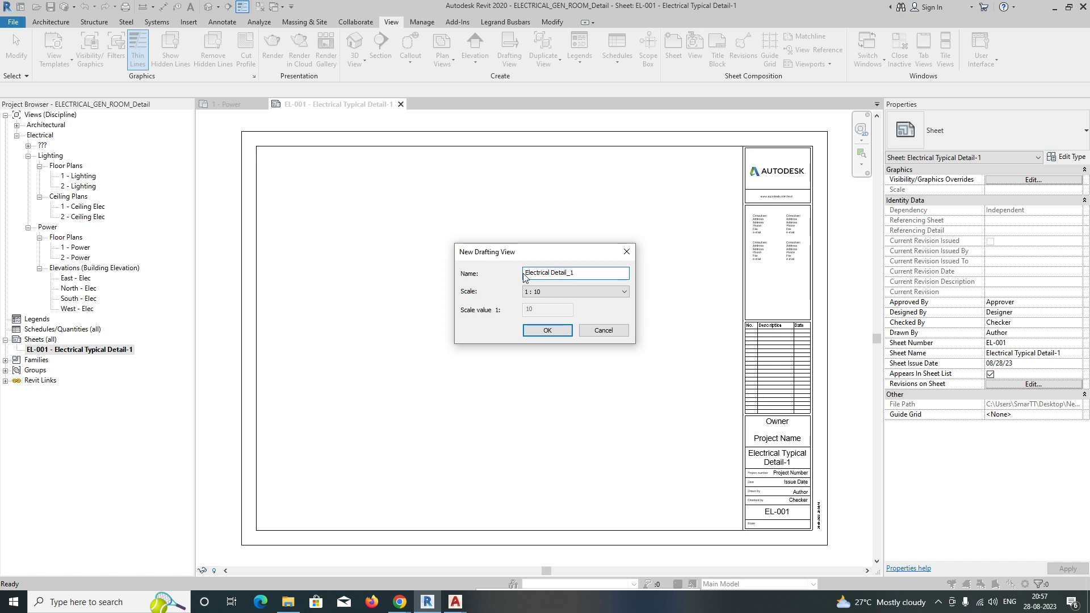
left_click(581, 293)
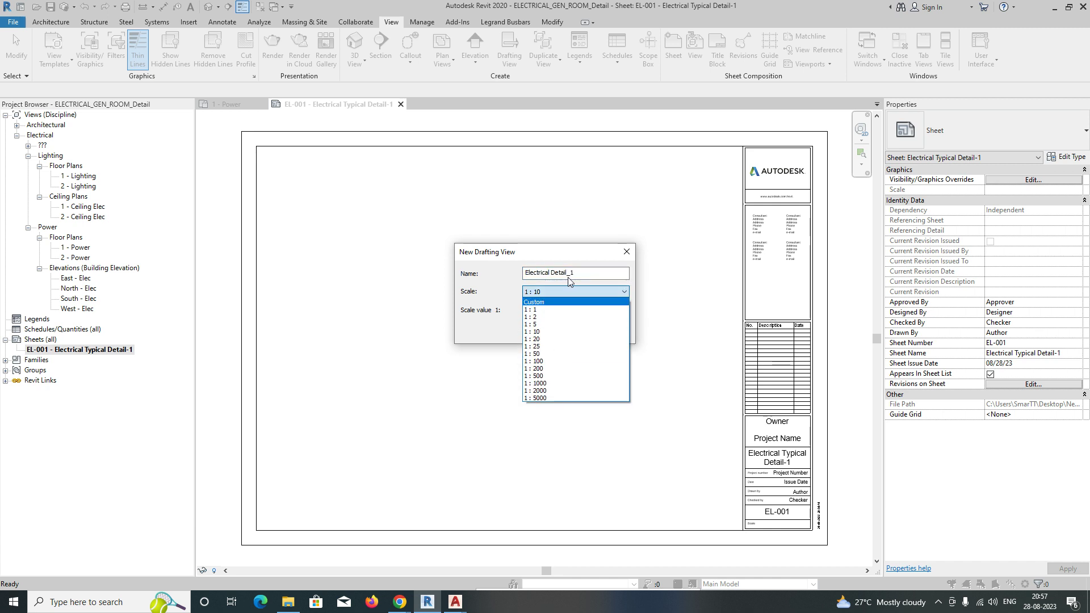
left_click(571, 289)
left_click(601, 292)
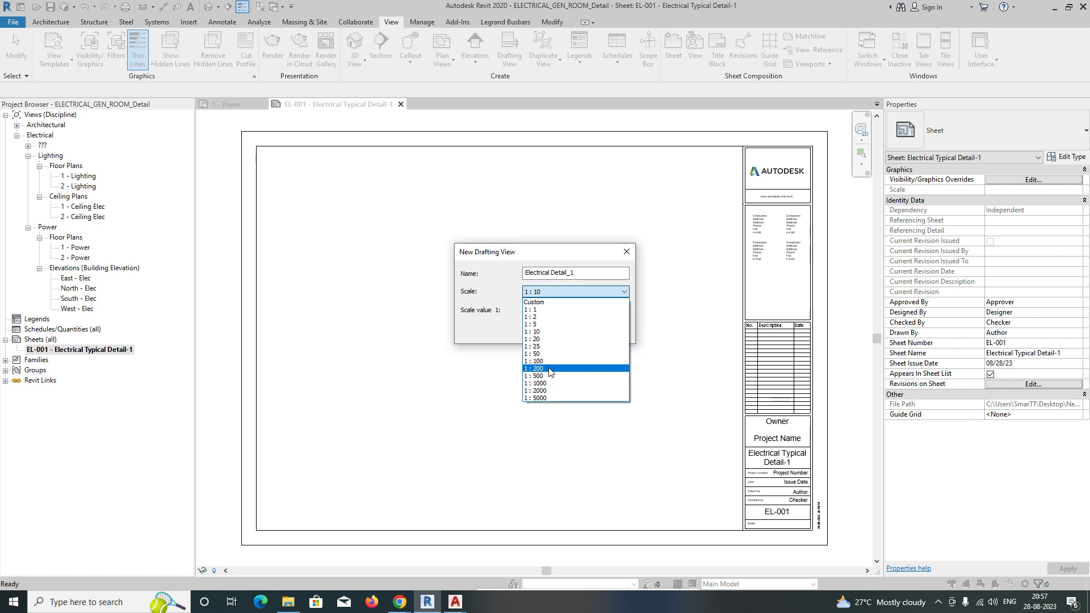
left_click(548, 369)
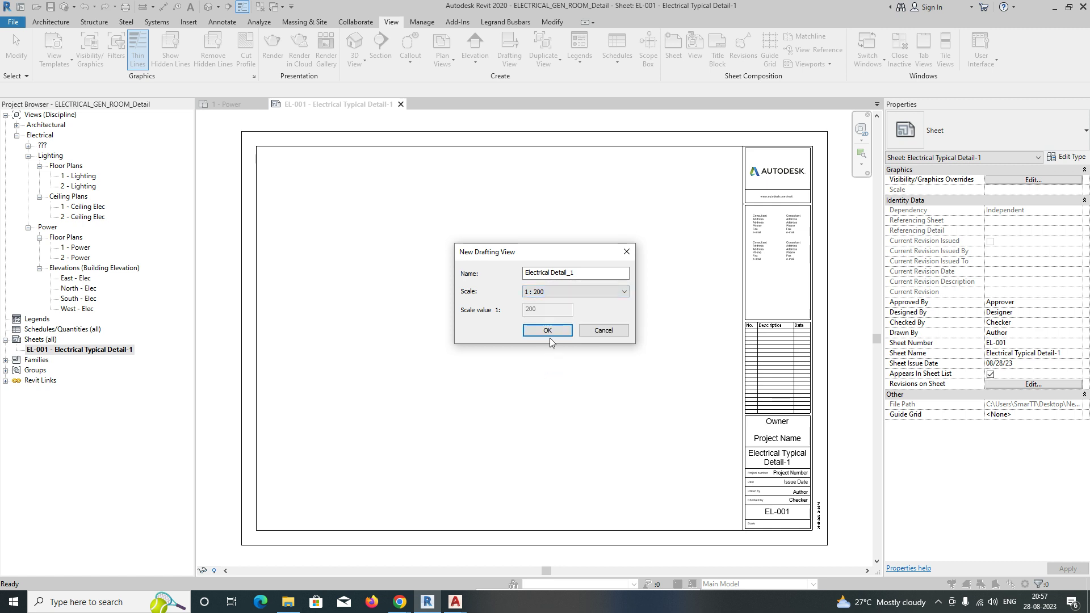
left_click(554, 331)
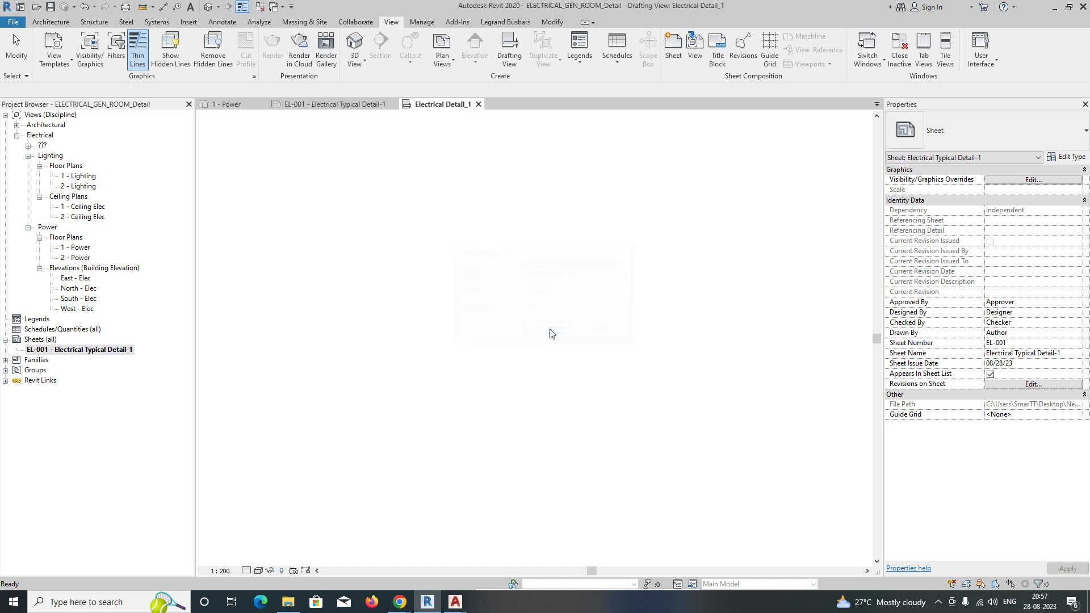
Set the drafting view to a custom scale of 1:350 and its detail level to Fine
left_click(217, 569)
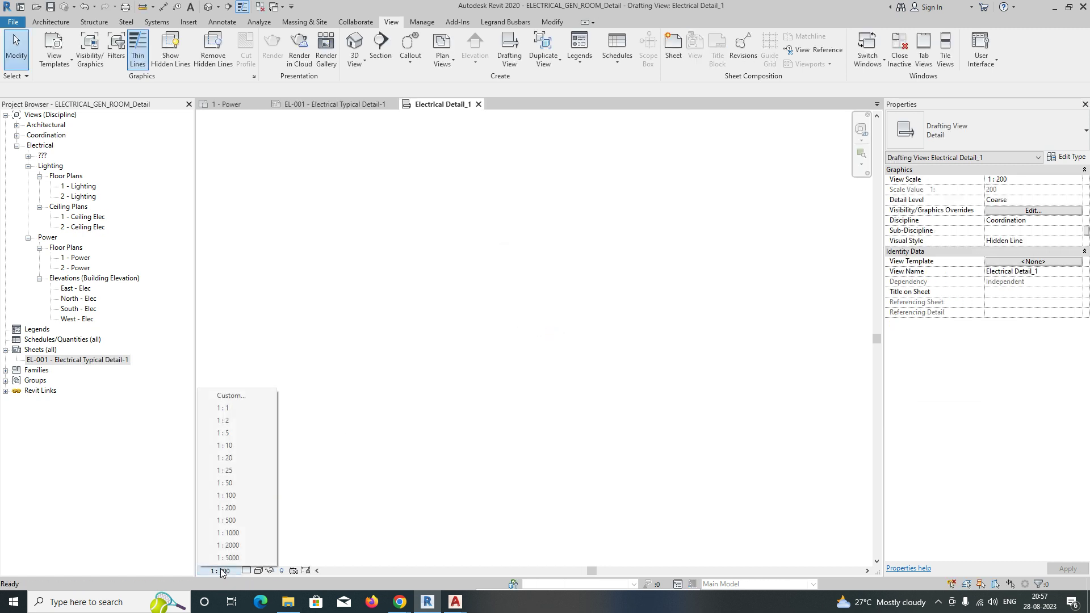
left_click(240, 397)
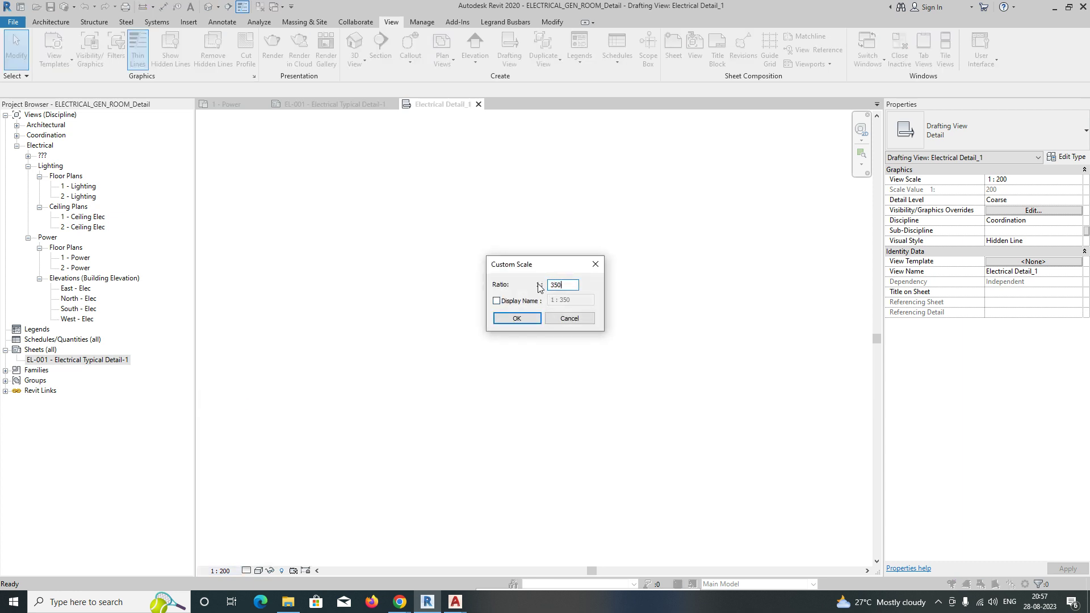
left_click(529, 320)
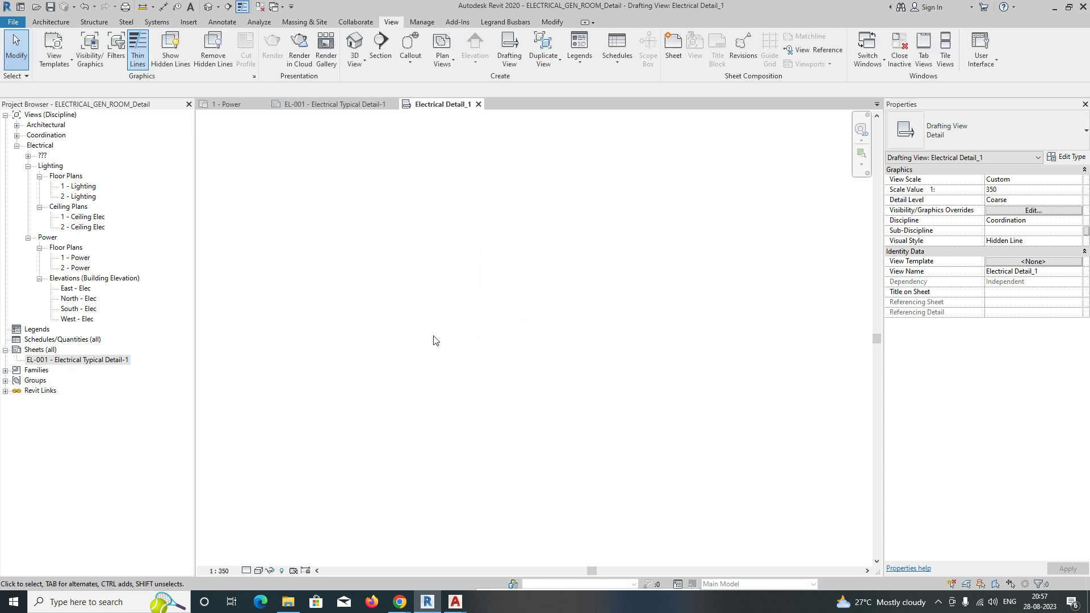
left_click(245, 571)
left_click(260, 562)
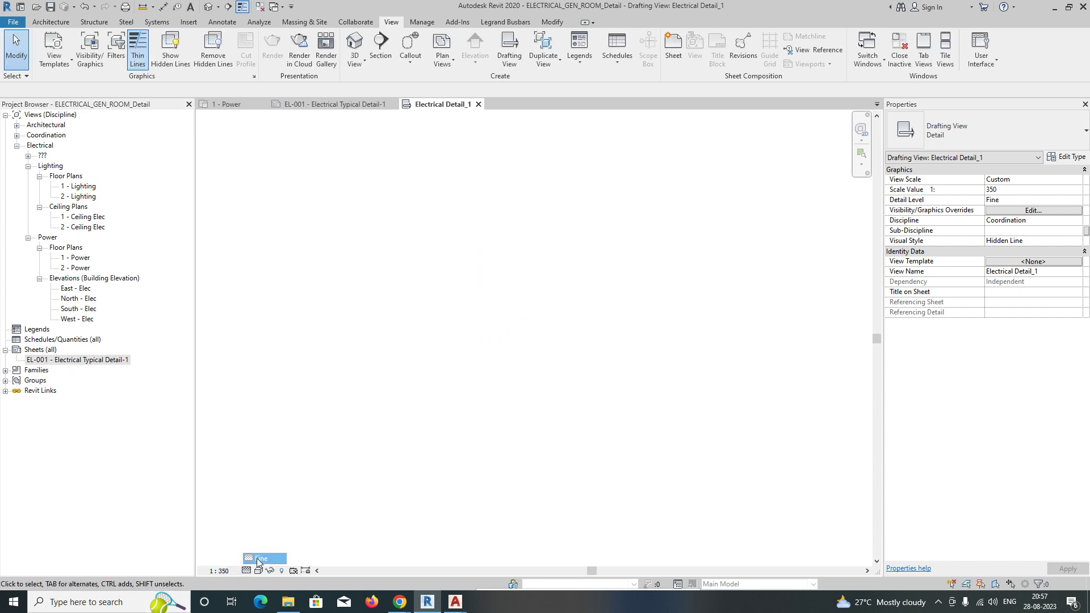
left_click(258, 571)
left_click(364, 512)
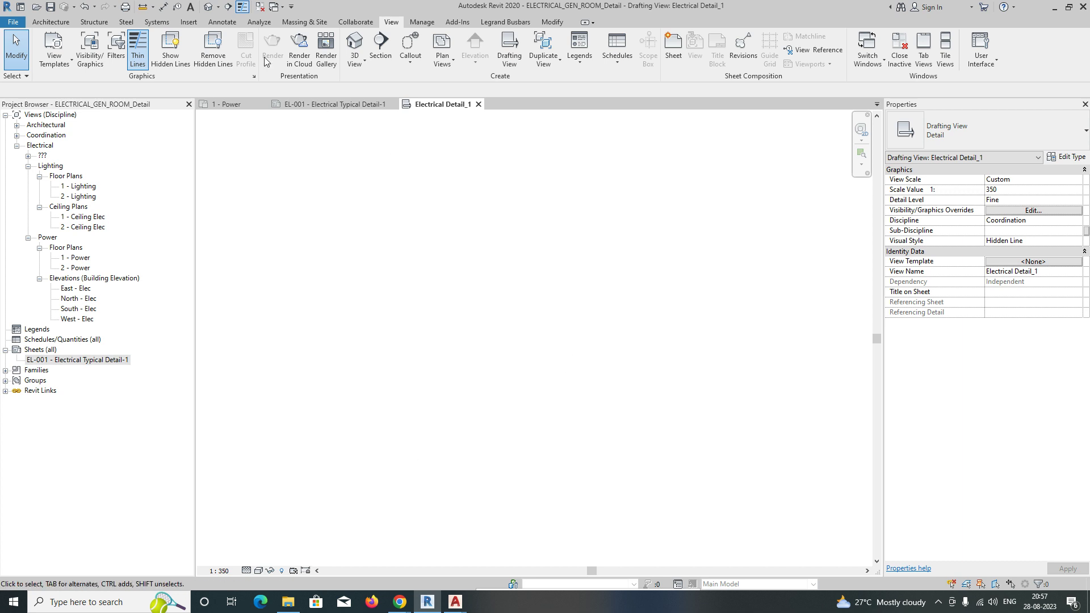
Import the CAD file CT_Detail-1.dwg into the drafting view with colors preserved and Auto - Origin to Origin positioning
left_click(189, 24)
left_click(303, 50)
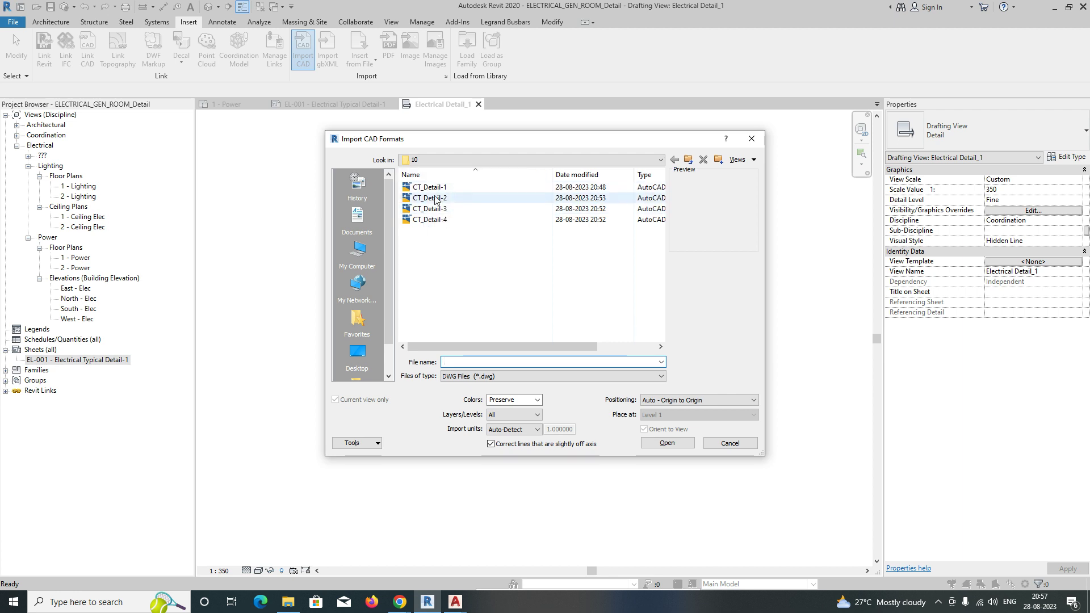
left_click(425, 191)
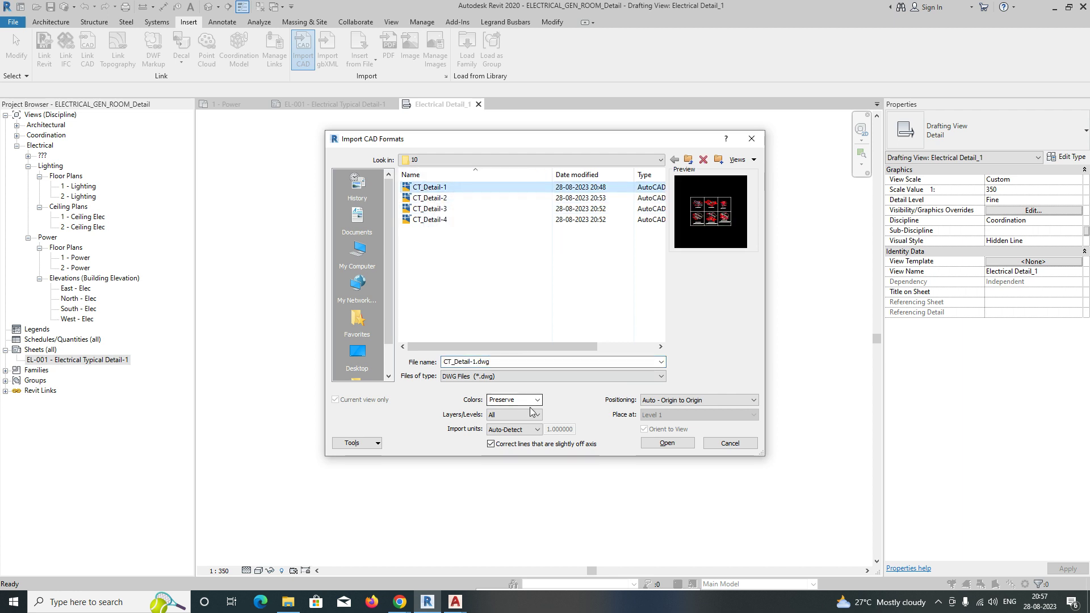
left_click(668, 444)
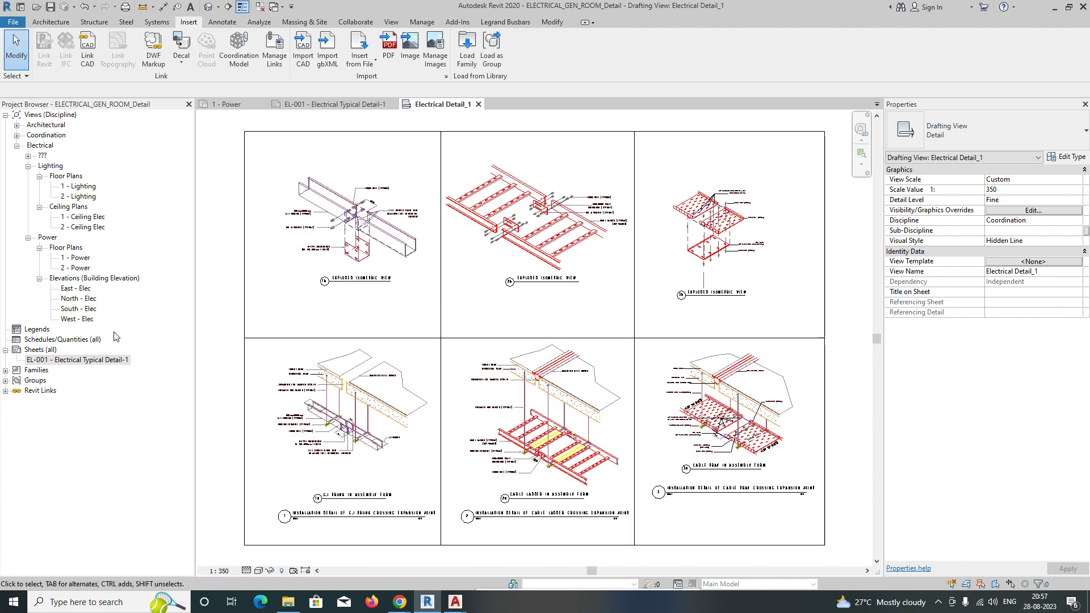
Duplicate the Electrical Detail_1 drafting view with detailing and rename the copy Electrical Detail_2
left_click(17, 136)
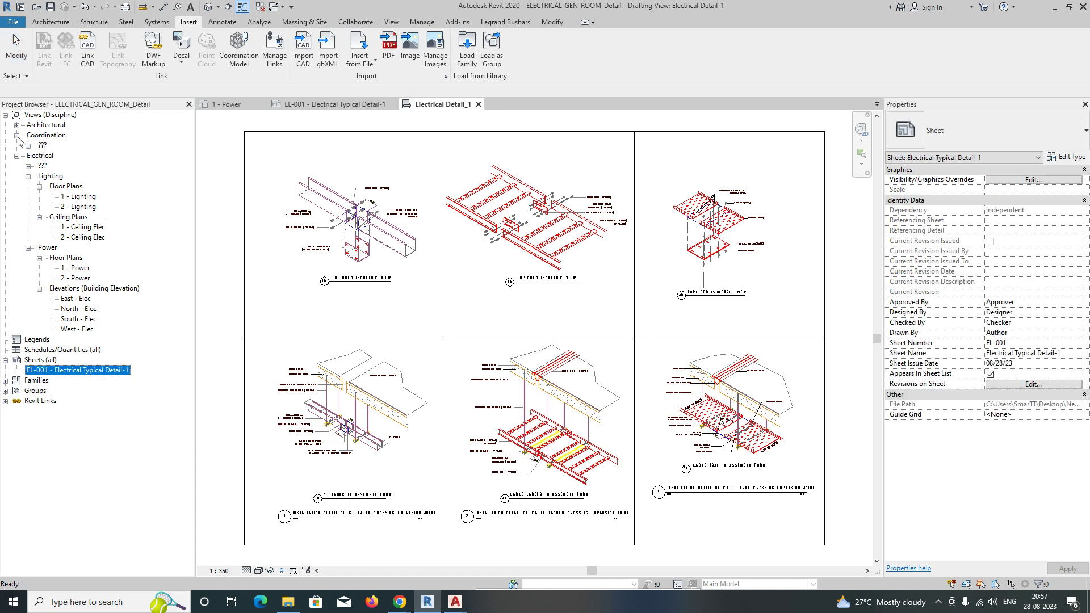
left_click(28, 147)
left_click(39, 156)
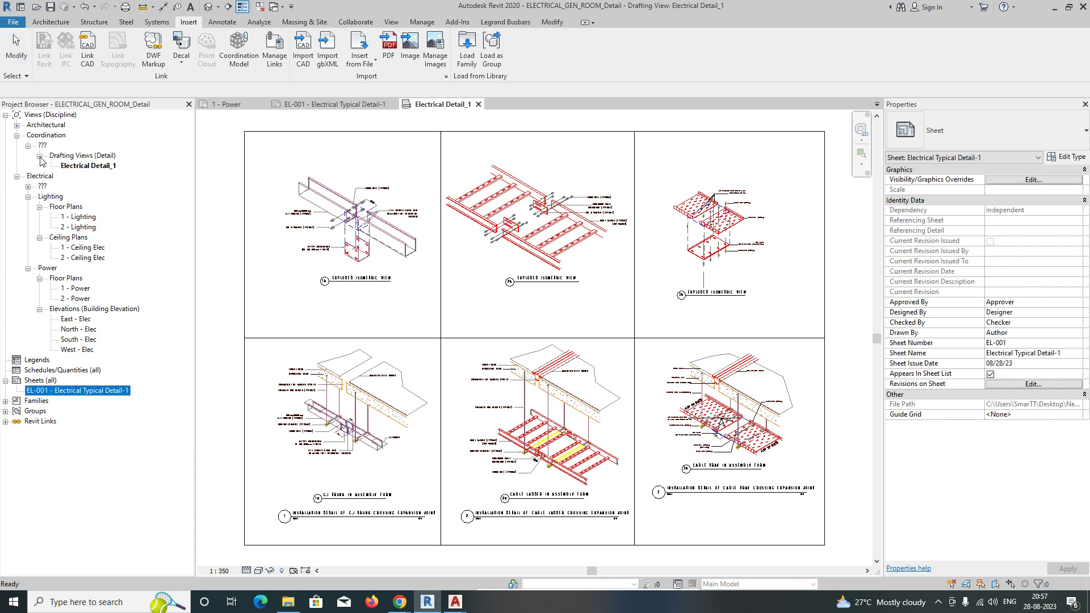
left_click(83, 166)
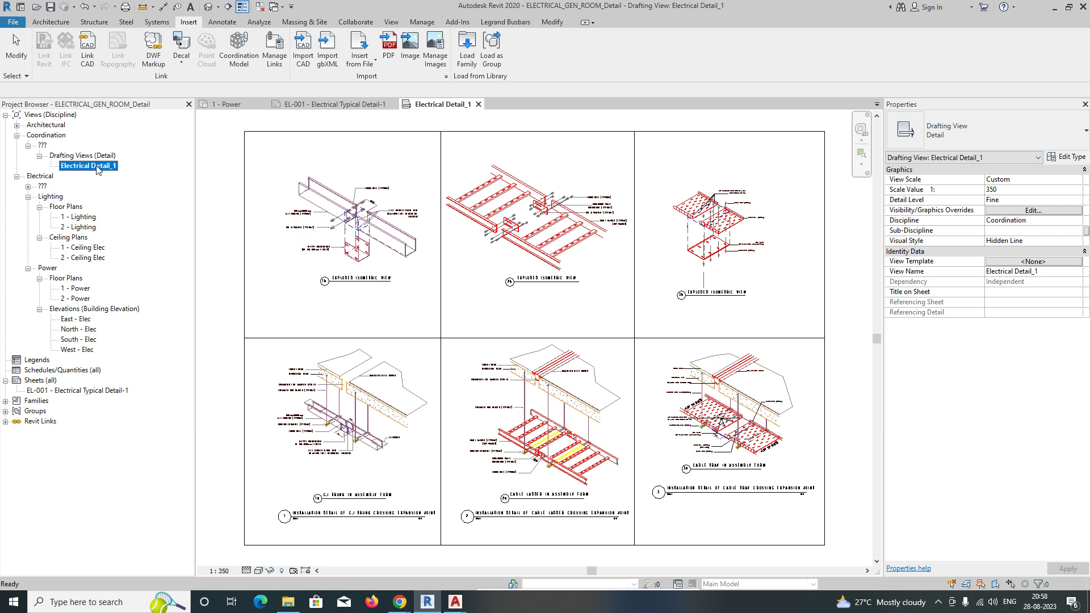
right_click(98, 170)
mouse_move(170, 246)
left_click(298, 269)
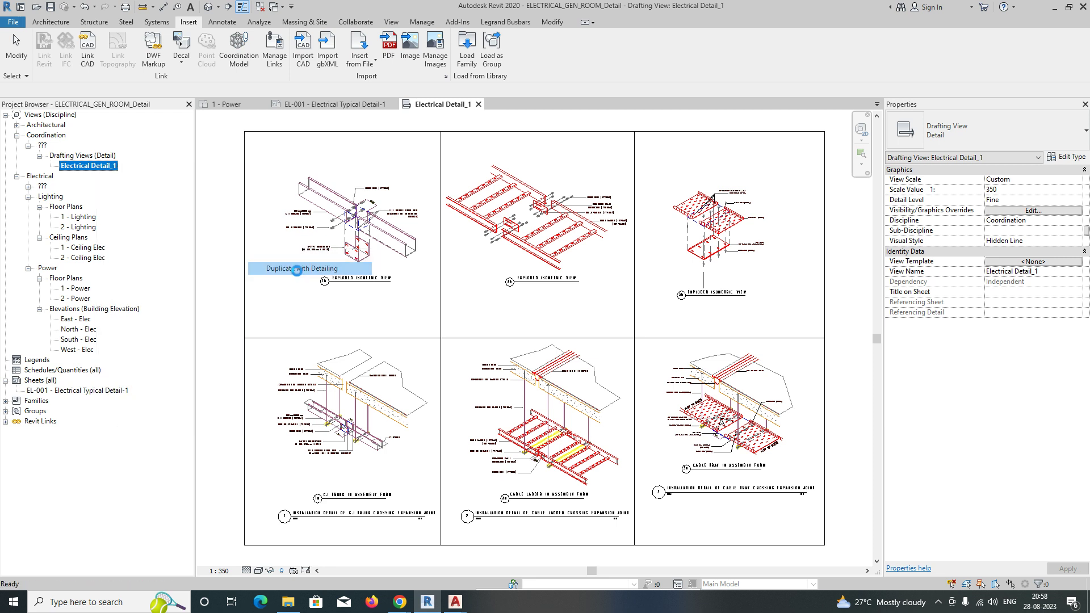
right_click(120, 177)
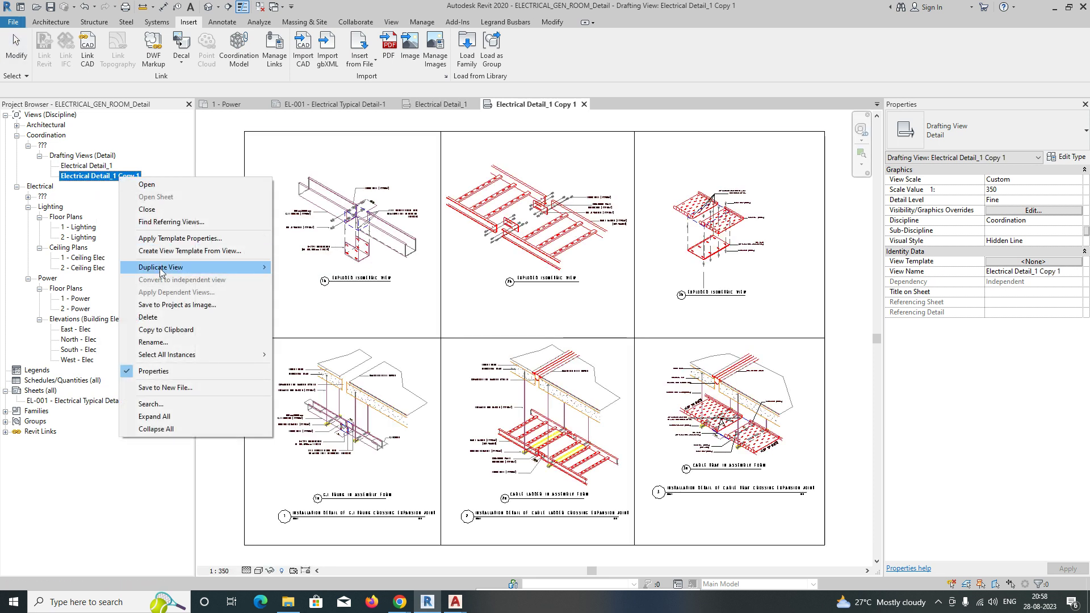
left_click(154, 343)
left_click_drag(111, 179, 164, 180)
type("2")
key("Return")
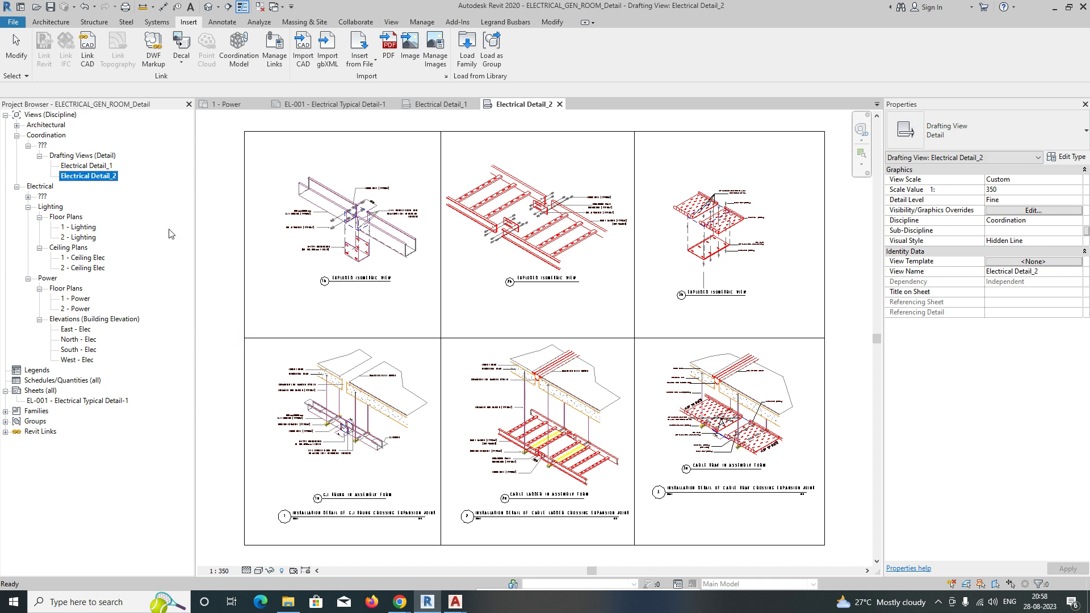
Duplicate the Electrical Detail_2 drafting view with detailing and rename the copy Electrical Detail_3
right_click(99, 179)
mouse_move(227, 266)
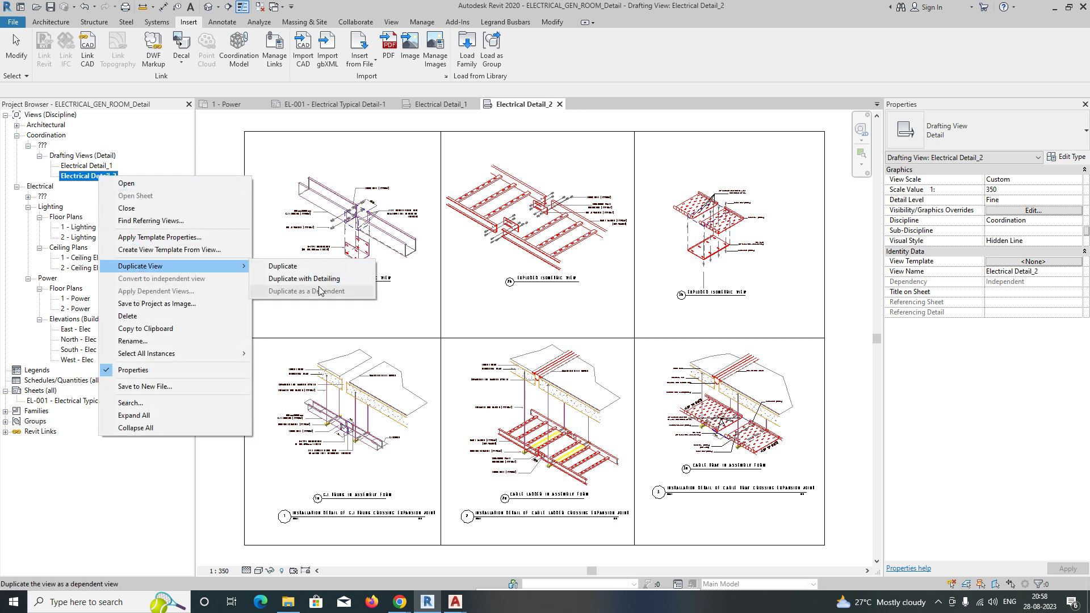
left_click(307, 279)
right_click(112, 190)
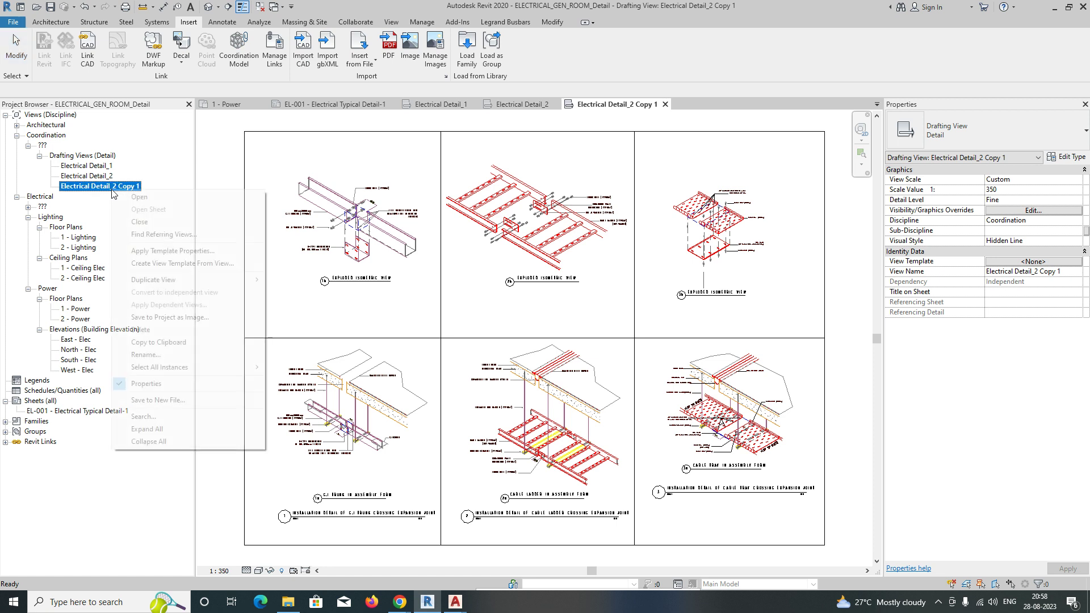
left_click(145, 354)
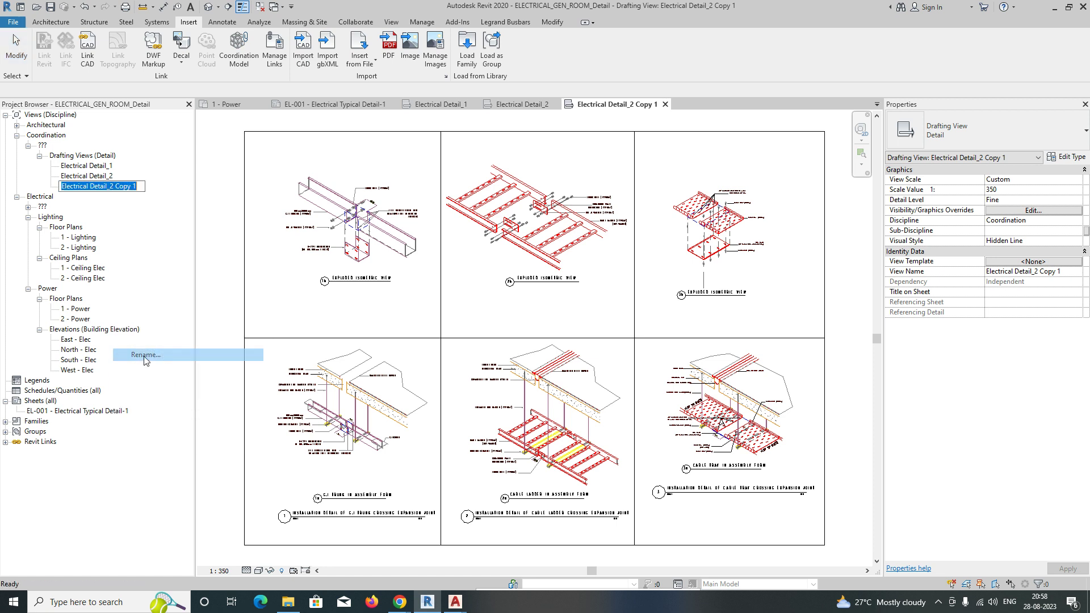
left_click_drag(111, 188, 173, 191)
type("3")
key("Return")
Duplicate the Electrical Detail_3 drafting view with detailing and rename the copy Electrical Detail_4
right_click(106, 189)
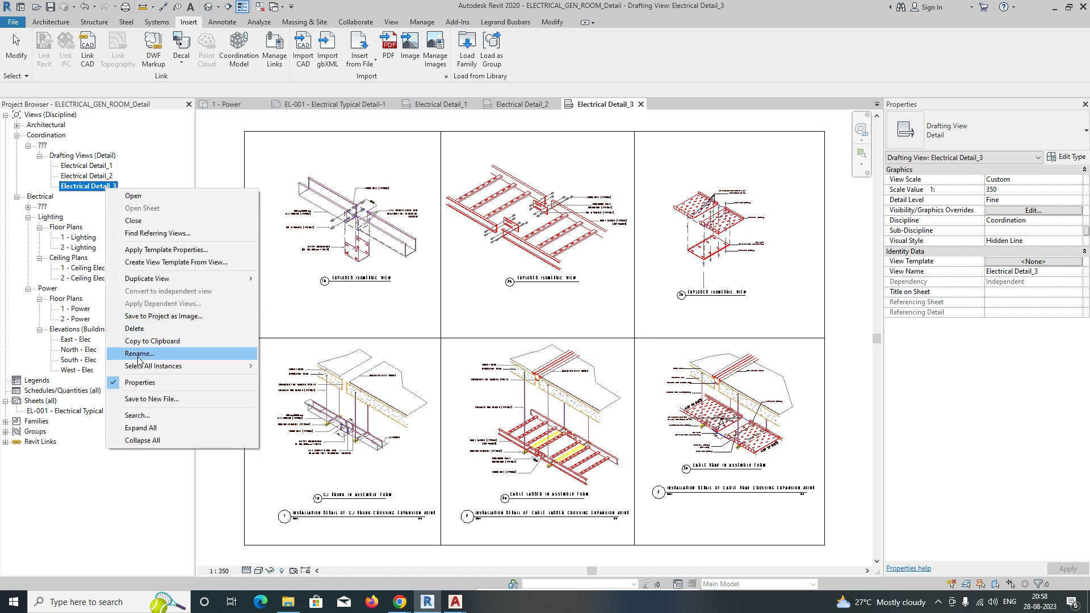
mouse_move(188, 278)
left_click(298, 286)
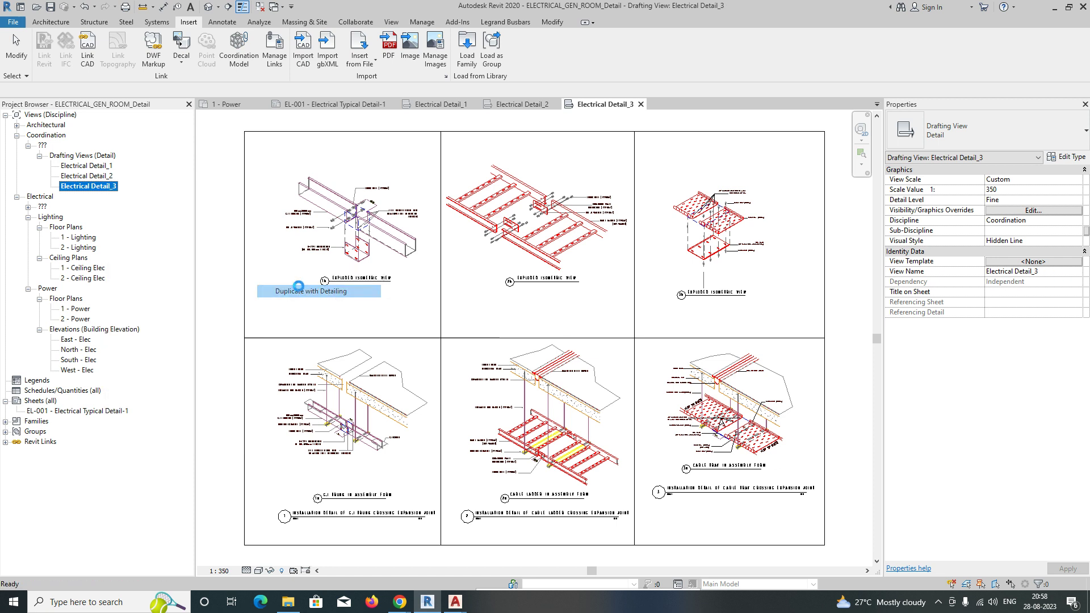
right_click(106, 198)
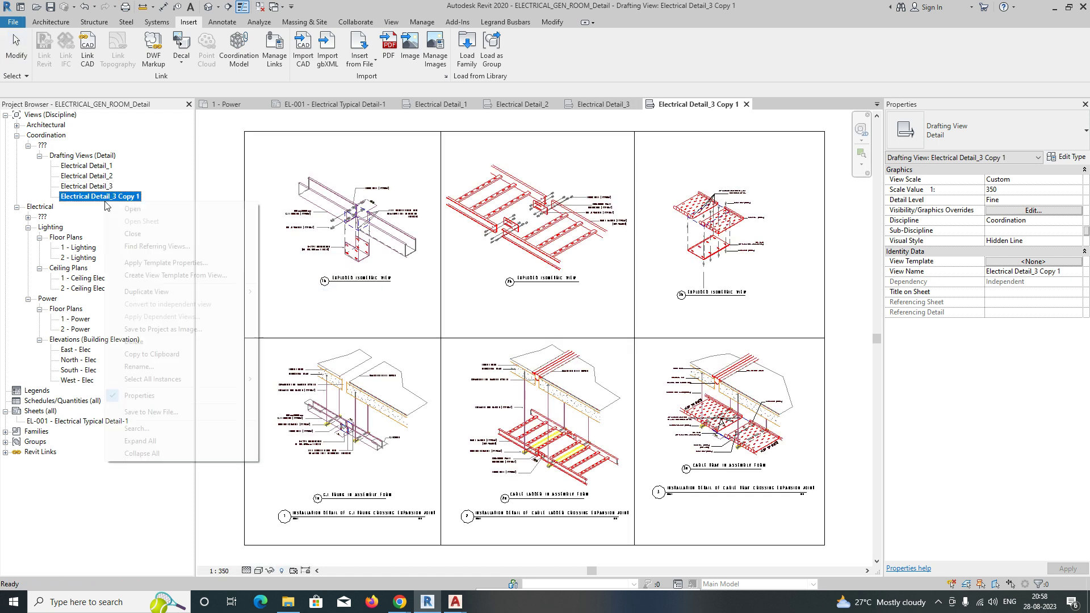
left_click(139, 367)
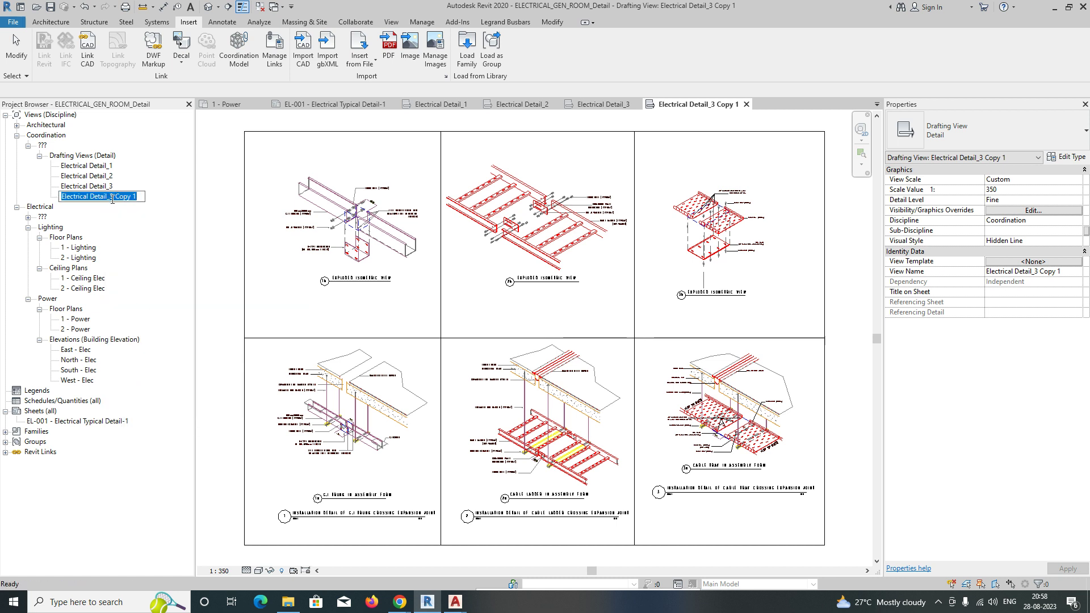
left_click_drag(110, 197, 160, 198)
type("4")
key("Return")
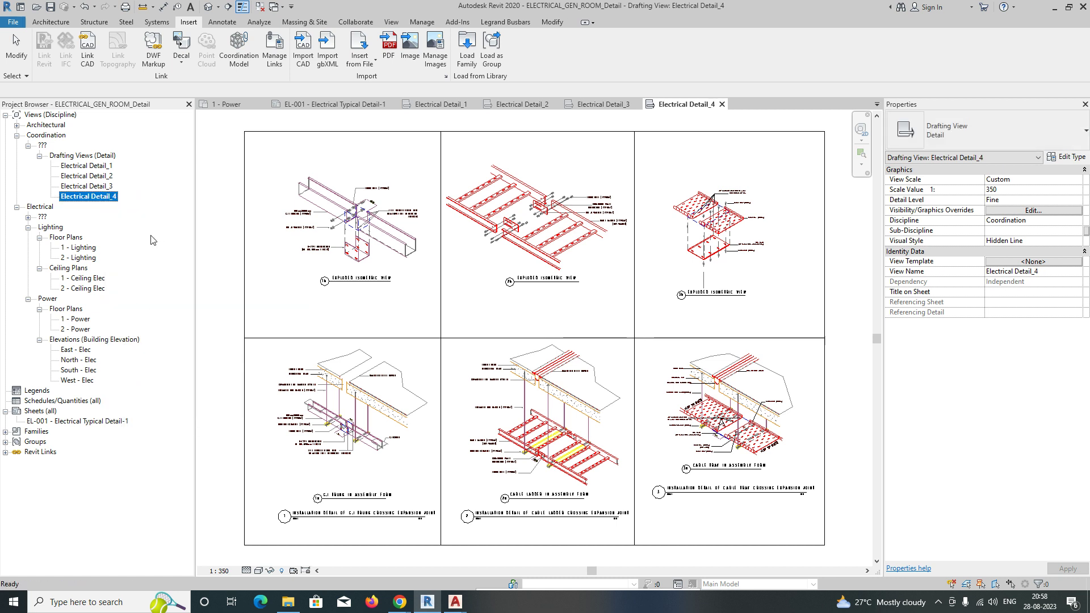
Delete the CT_Detail-1.dwg import from the Electrical Detail_2, Electrical Detail_3 and Electrical Detail_4 drafting views
double_click(102, 177)
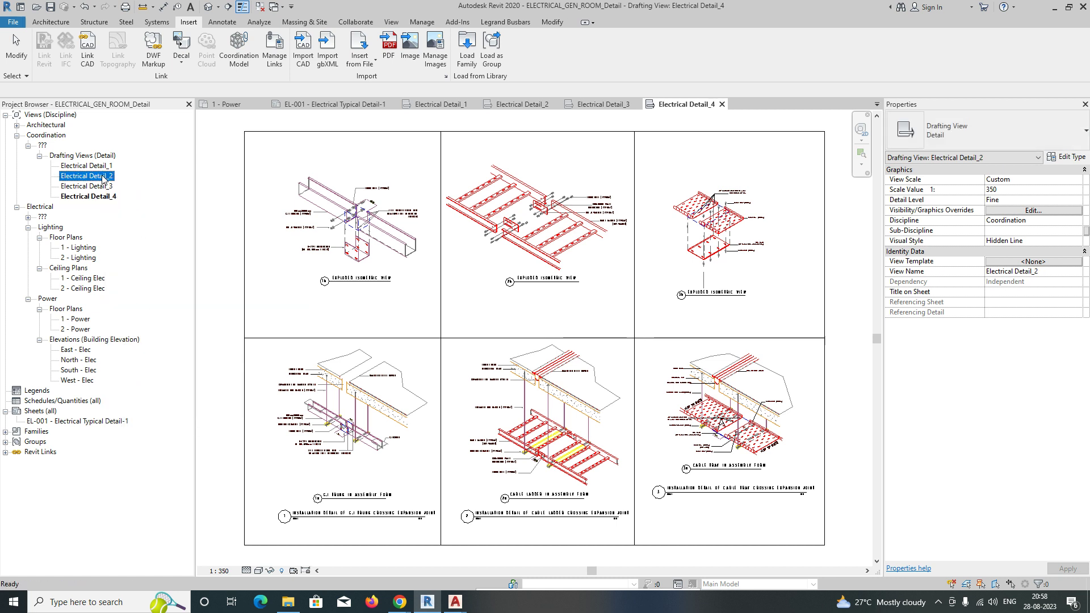
left_click(443, 339)
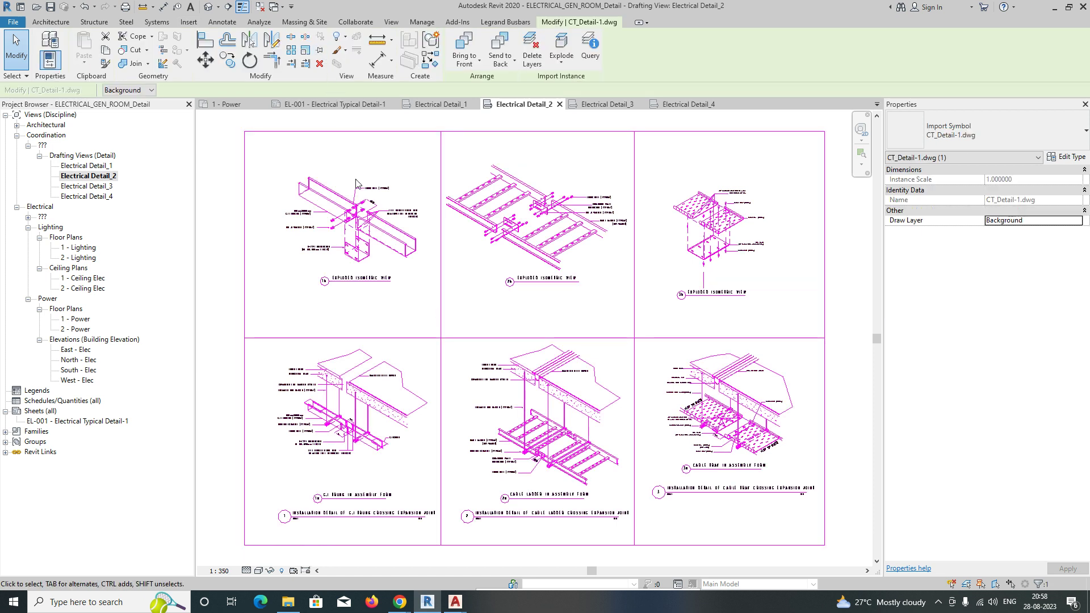
key("Delete")
double_click(91, 186)
left_click(423, 328)
key("Delete")
double_click(108, 197)
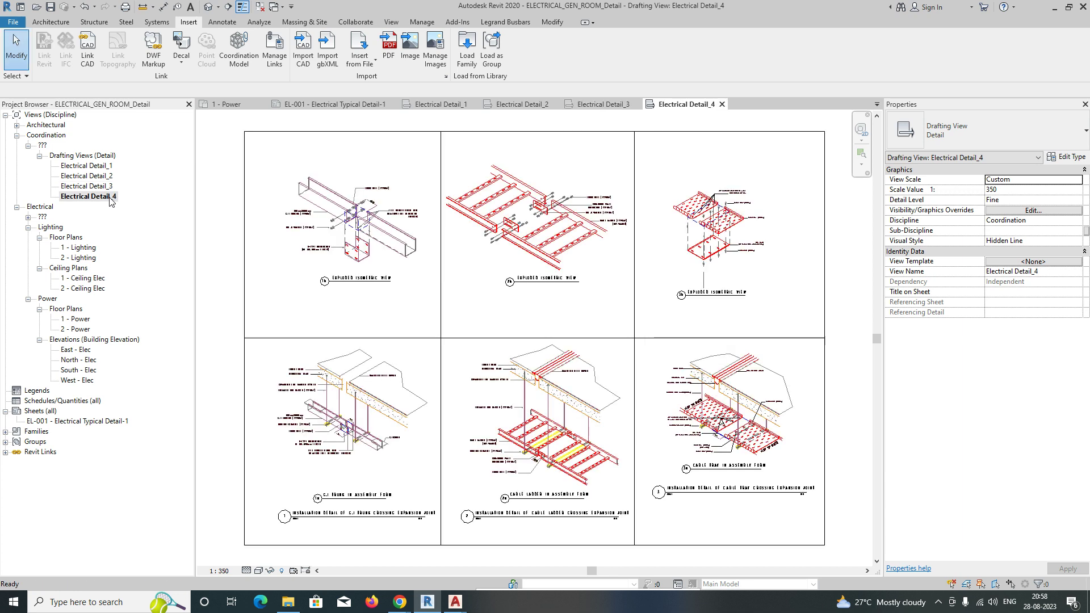
left_click(426, 341)
key("Delete")
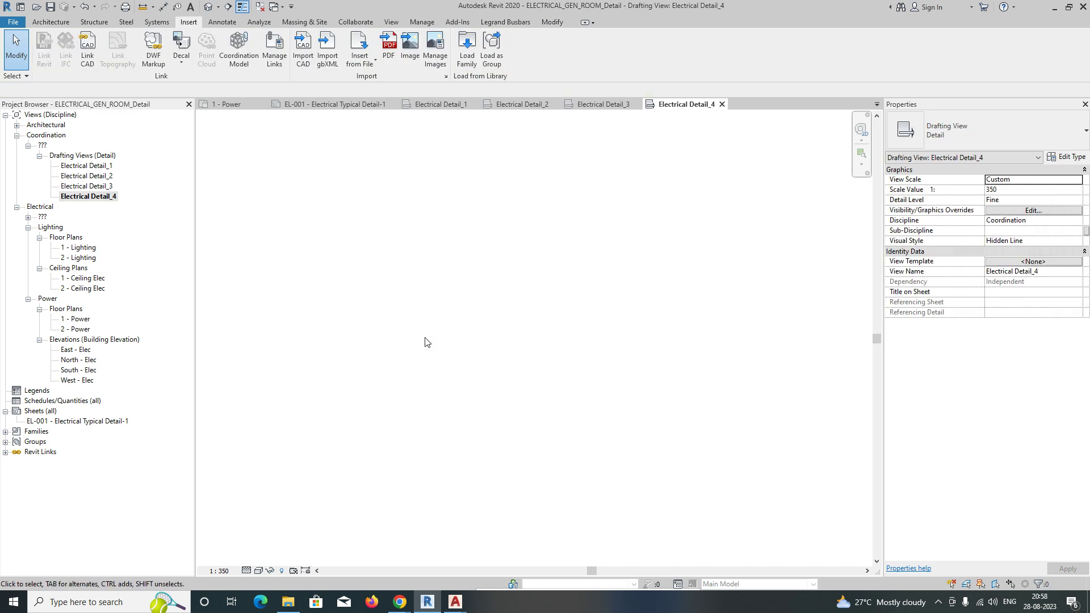
Import the CAD file CT_Detail-2.dwg into the Electrical Detail_2 view with colors preserved and Auto - Origin to Origin positioning
double_click(91, 166)
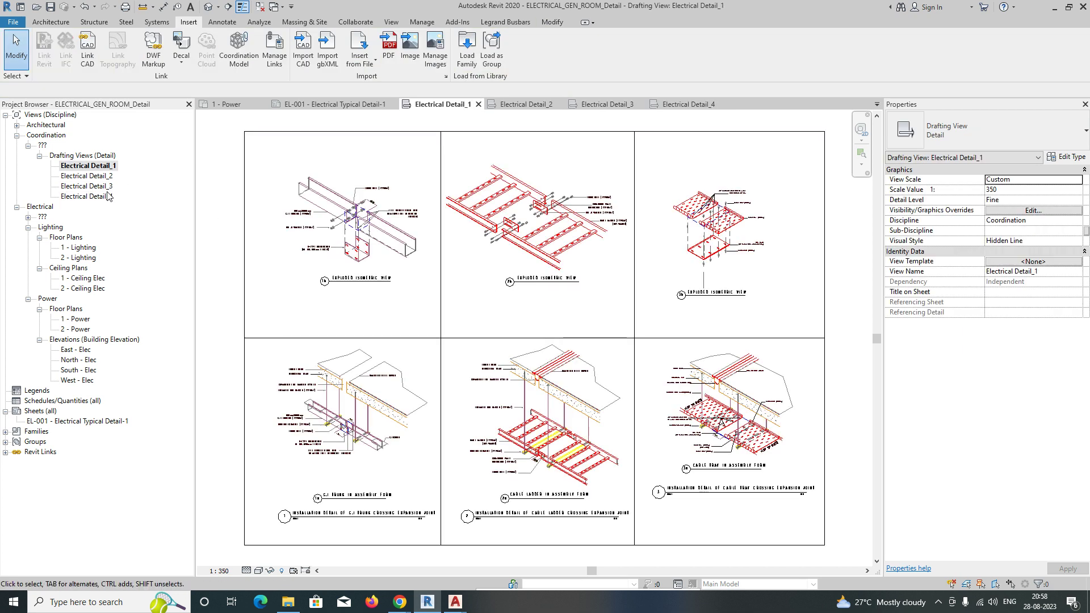
double_click(94, 176)
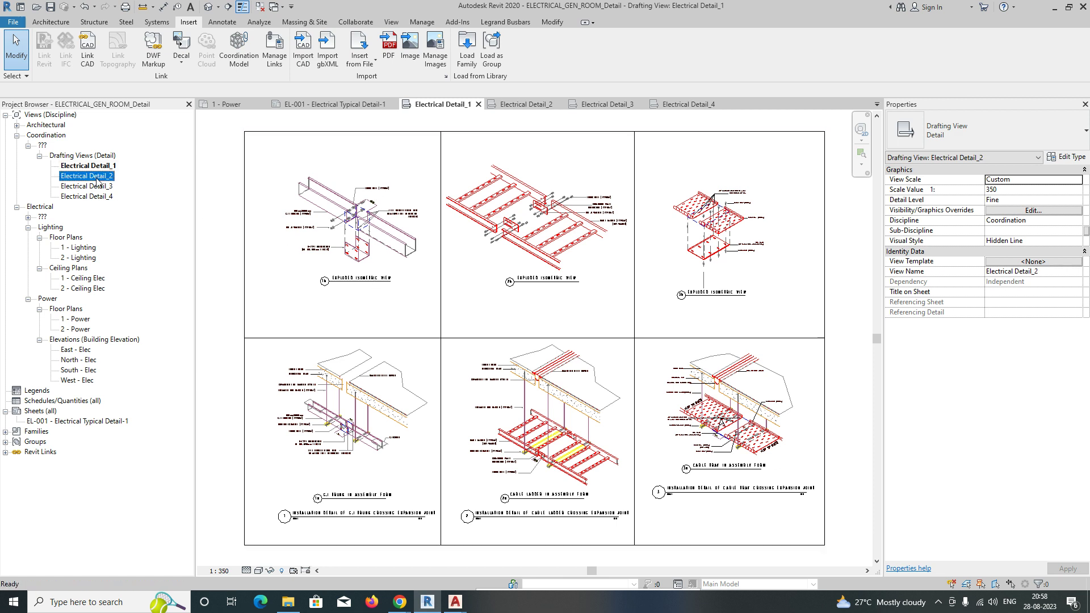
left_click(303, 52)
left_click(437, 198)
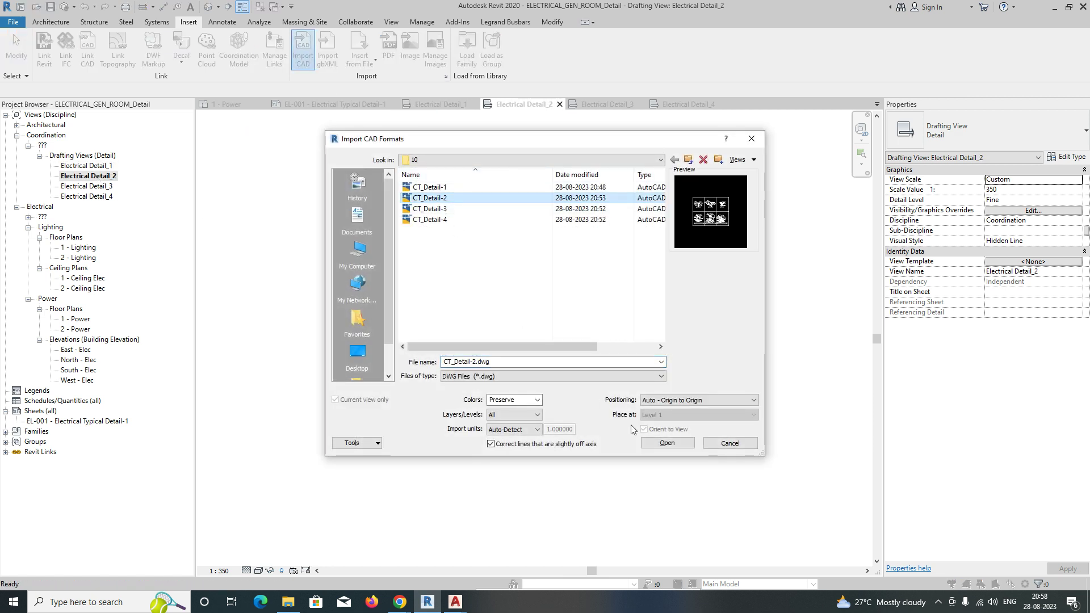
left_click(667, 443)
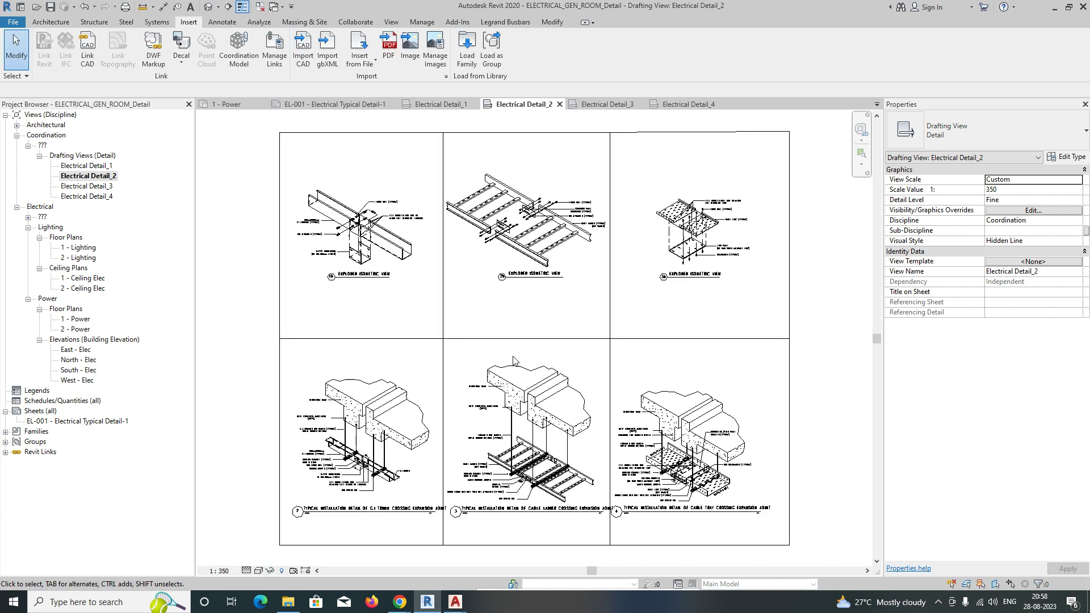
Delete the colored CT_Detail-1.dwg import from the Electrical Detail_1 drafting view
double_click(97, 167)
left_click(429, 344)
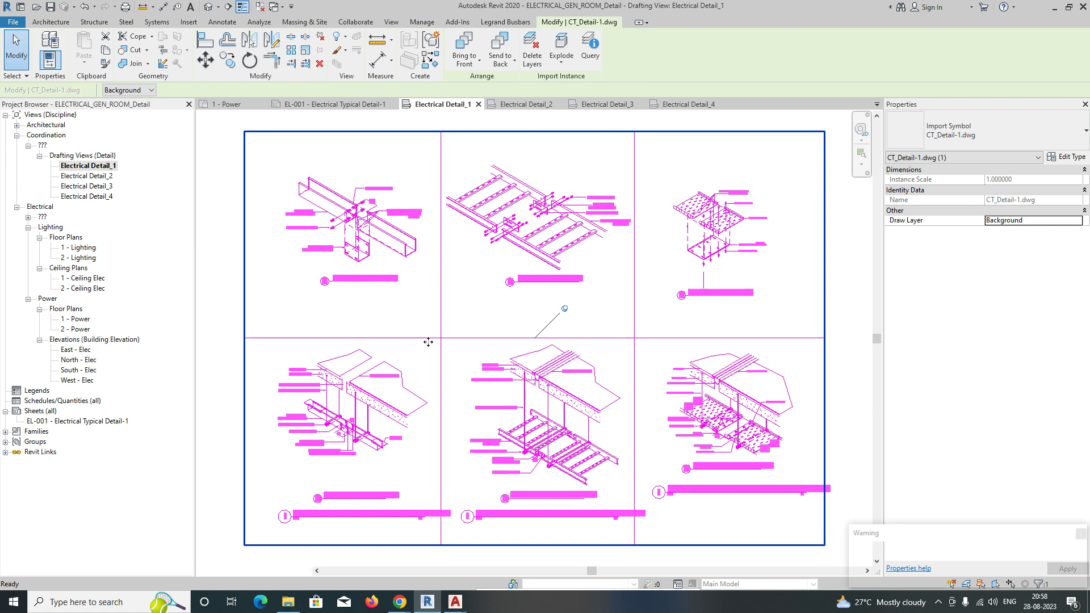
key("Delete")
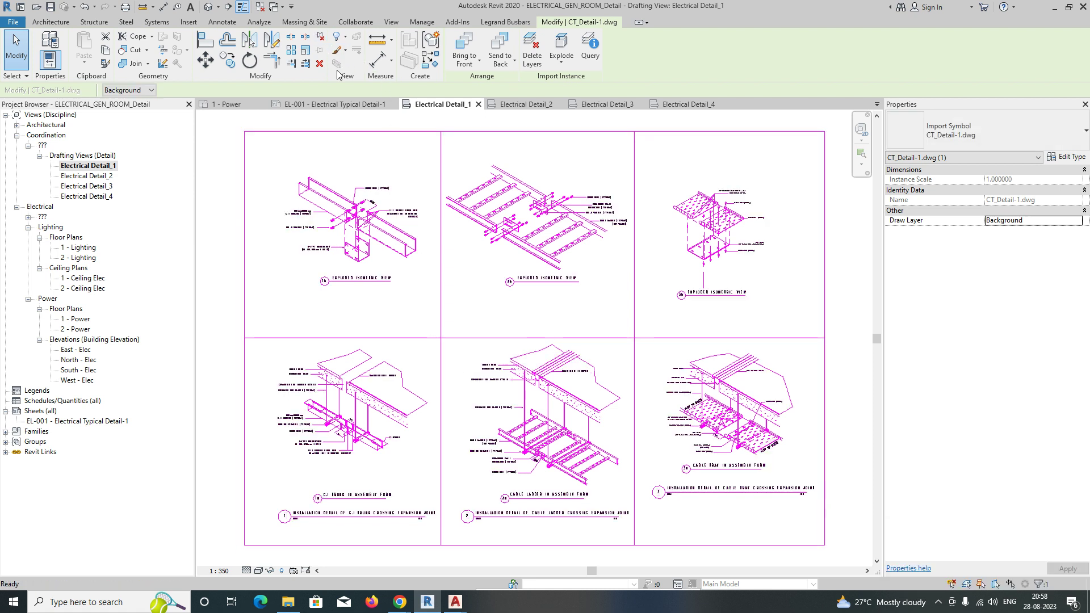
key("Delete")
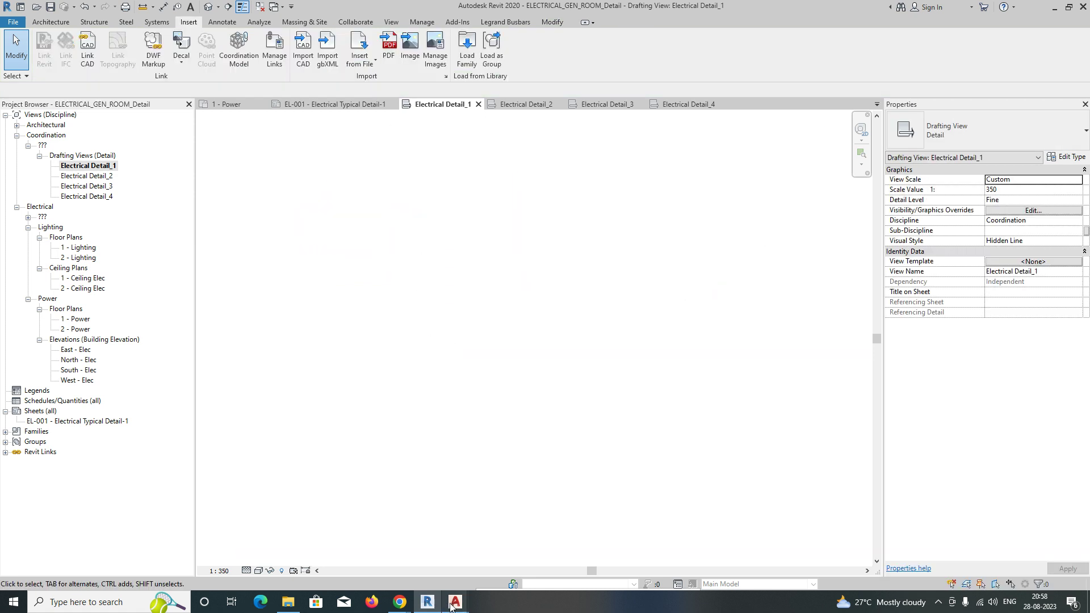
Switch to AutoCAD, save the CT_Detail-1.dwg drawing, and return to Revit
mouse_move(451, 605)
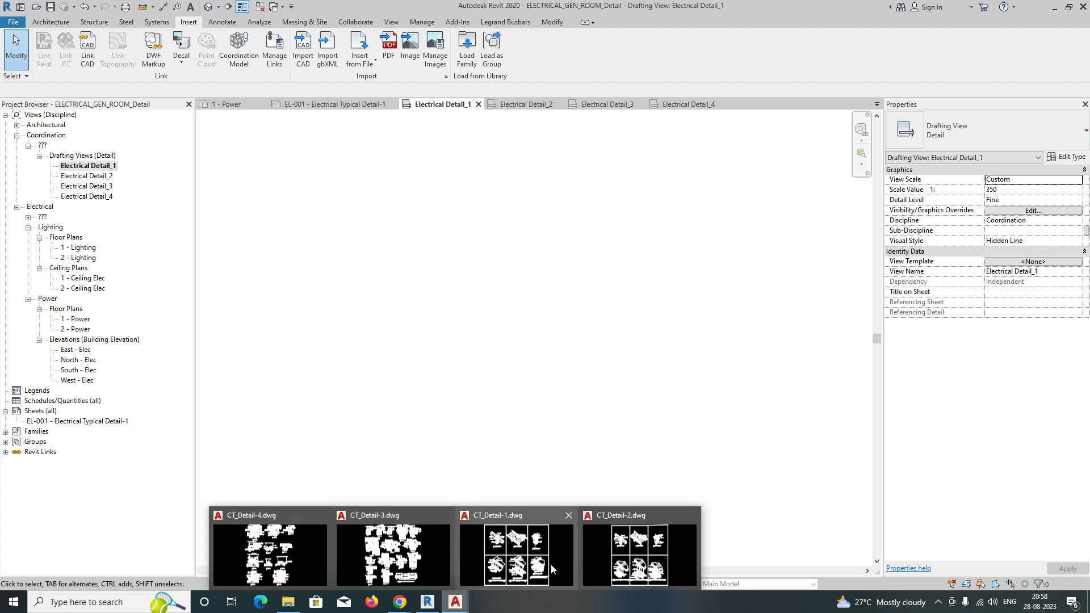
left_click(526, 568)
key("ctrl+s")
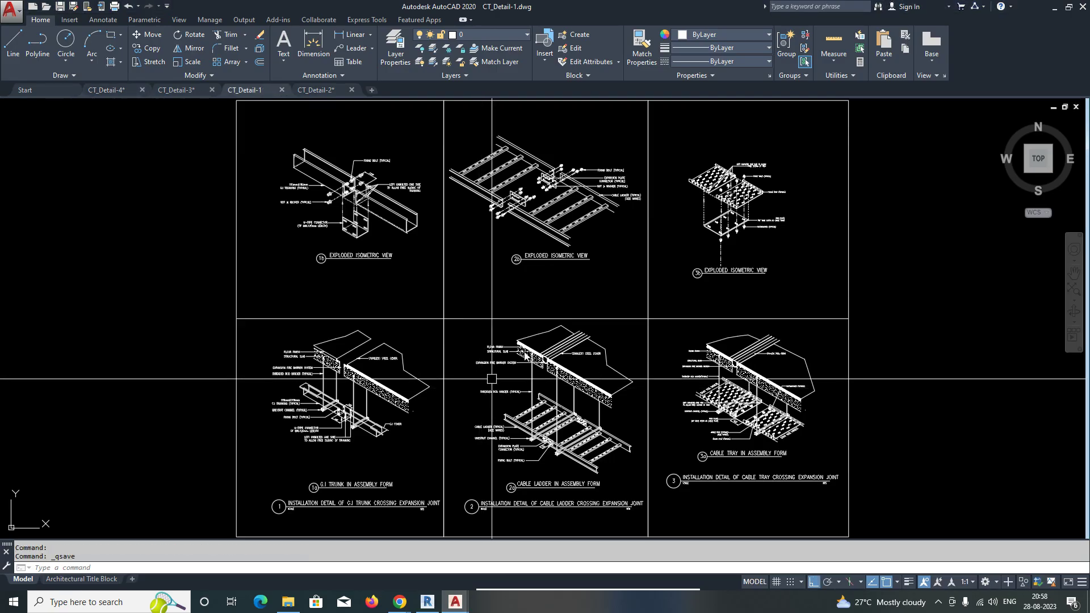
left_click(1052, 9)
Import the resaved CAD file CT_Detail-1.dwg into the Electrical Detail_1 drafting view
left_click(303, 48)
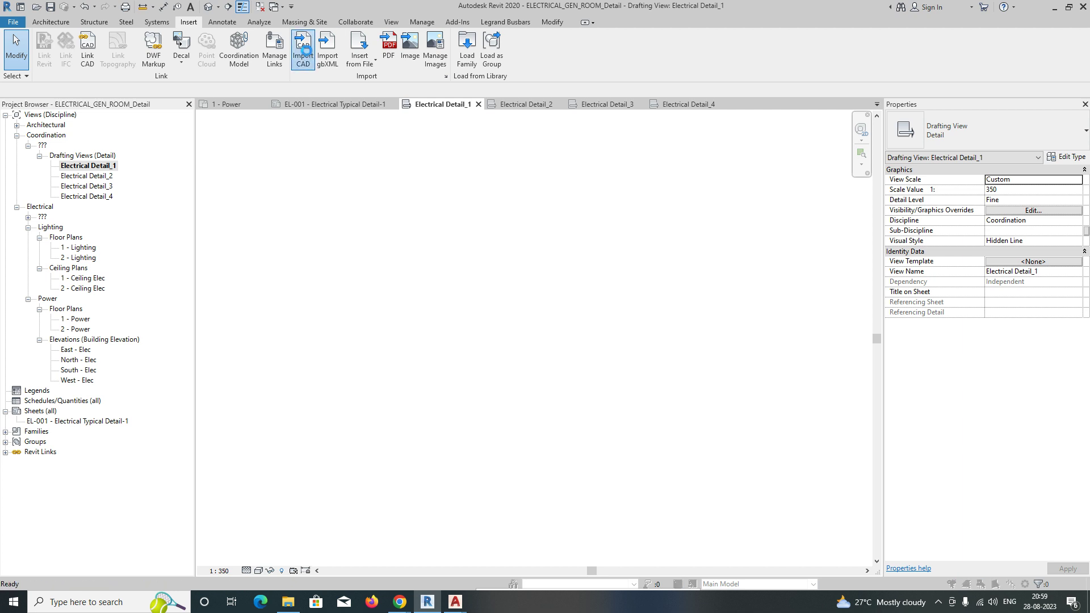
left_click(434, 188)
left_click(667, 444)
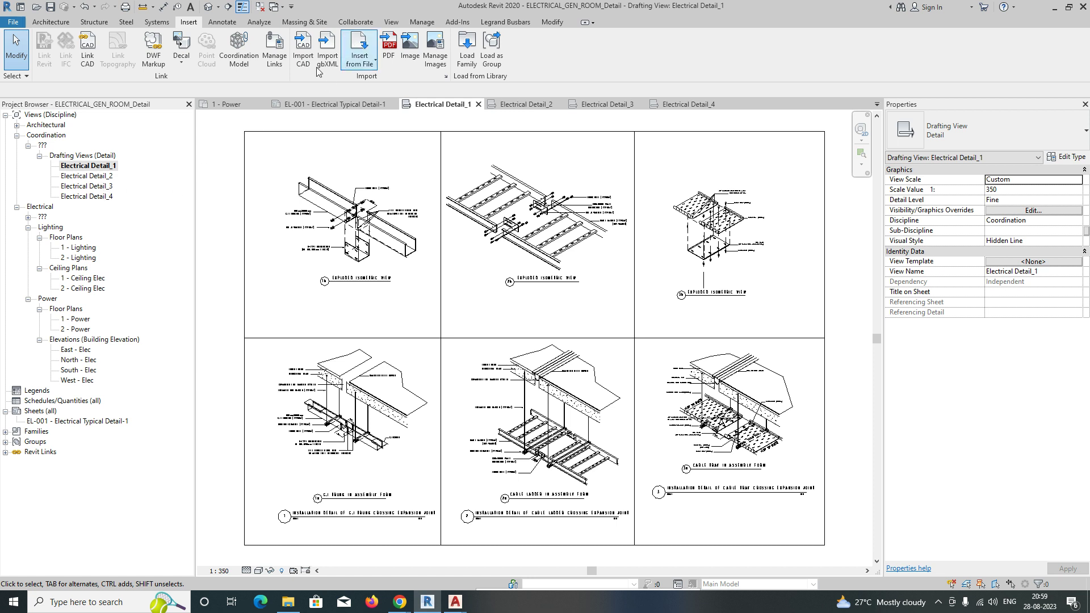
Import the CAD file CT_Detail-3.dwg into the Electrical Detail_3 view with Black and White colors and Auto - Origin to Origin positioning
double_click(100, 187)
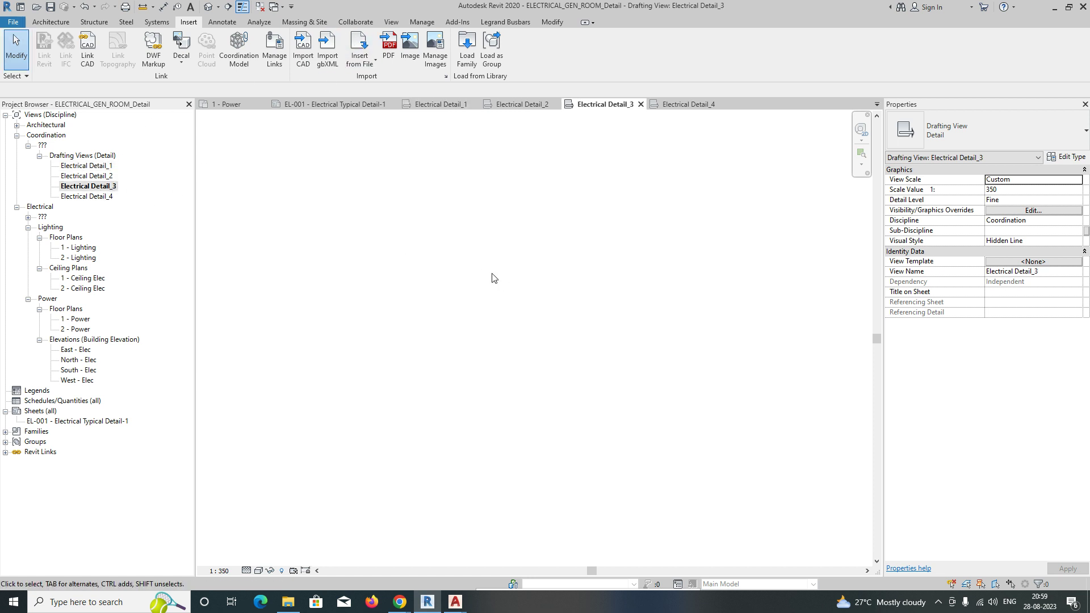
left_click(310, 55)
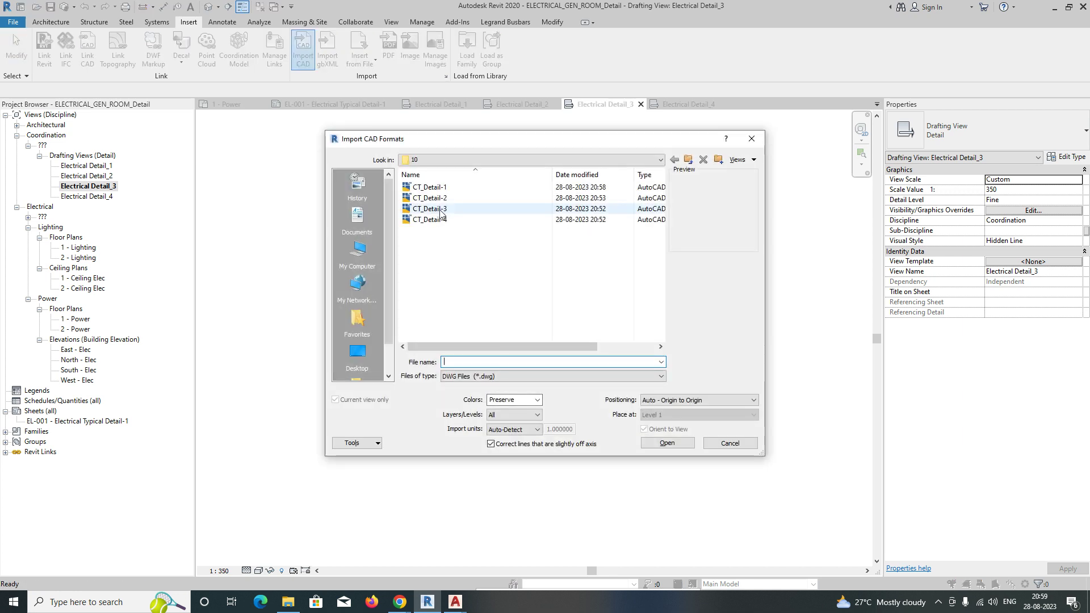
left_click(441, 210)
left_click(537, 400)
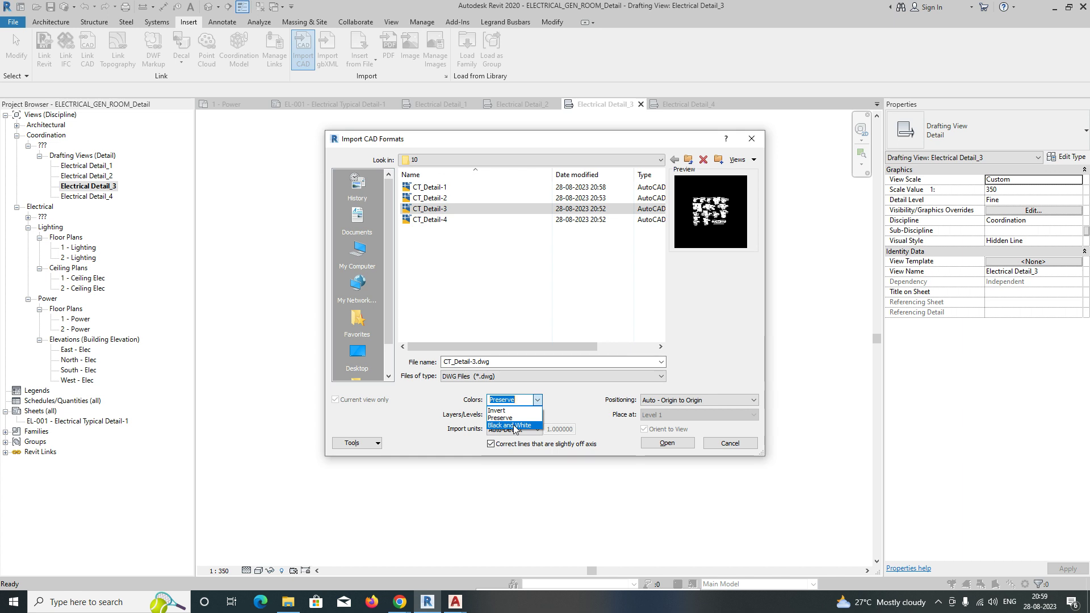
left_click(514, 426)
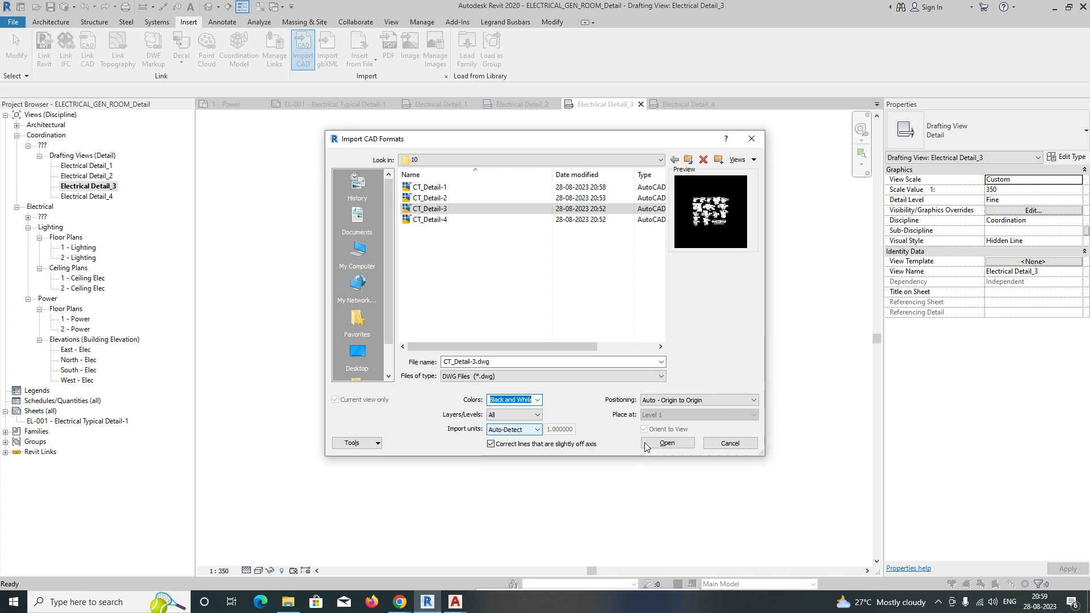
left_click(674, 445)
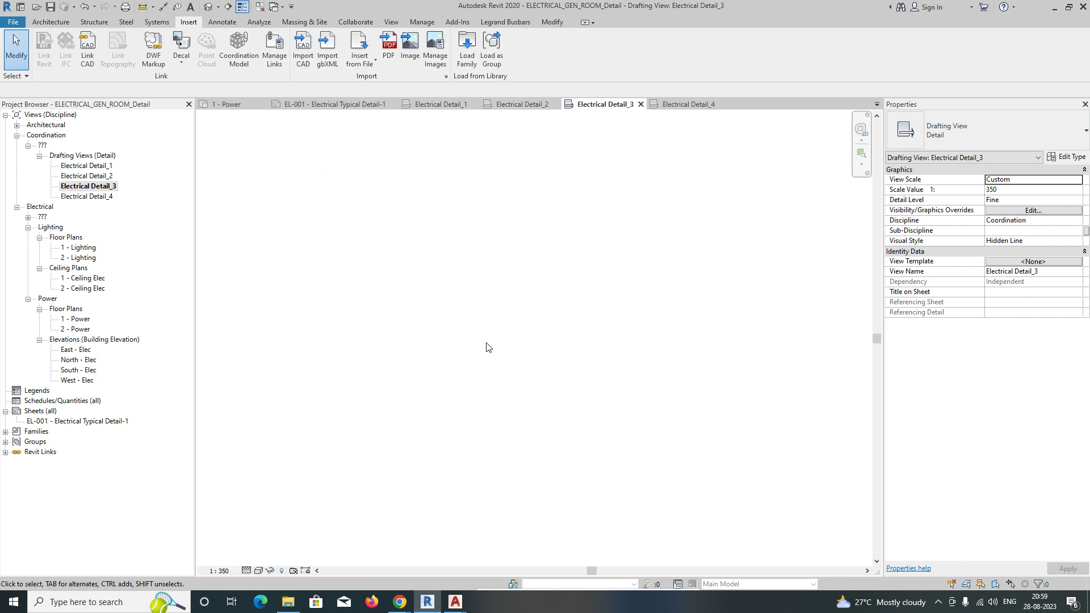
scroll(520, 335, "up", 5)
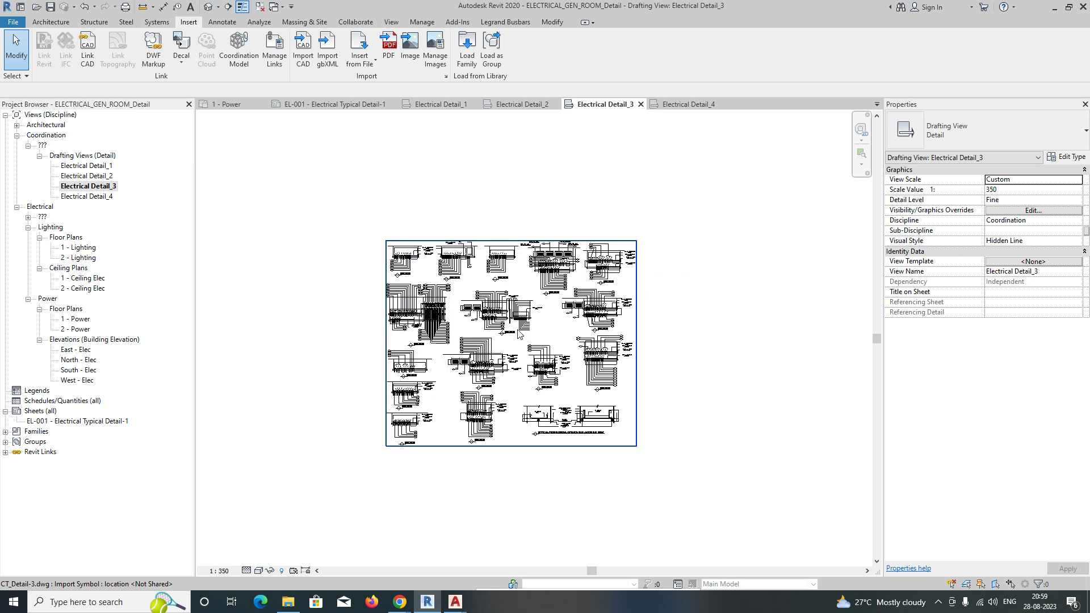
Import the CAD file CT_Detail-4.dwg into the Electrical Detail_4 view with Black and White colors and Auto - Origin to Origin positioning
double_click(89, 197)
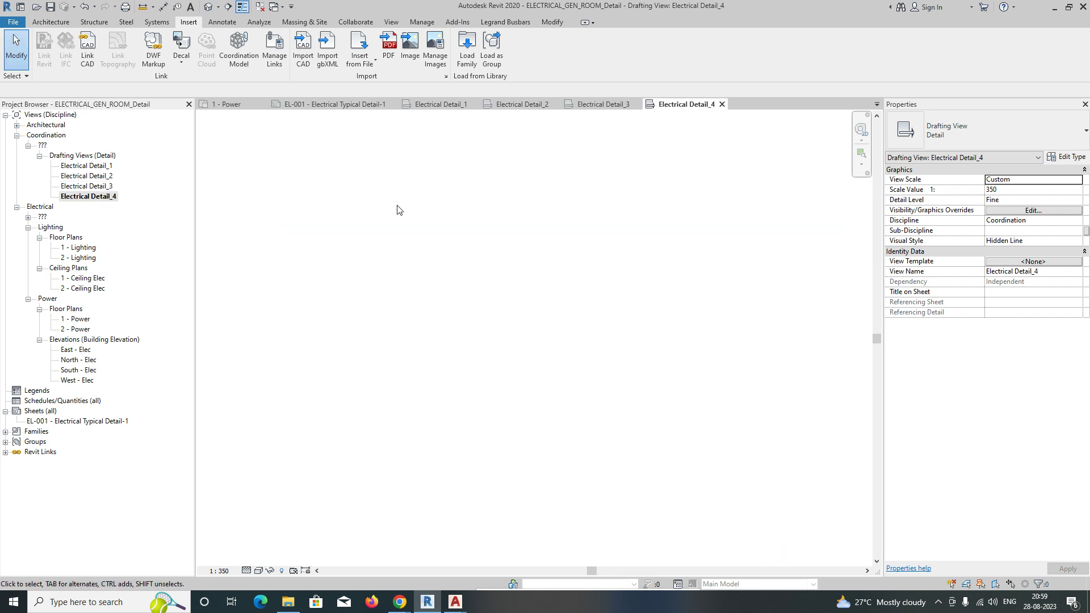
left_click(307, 53)
left_click(429, 220)
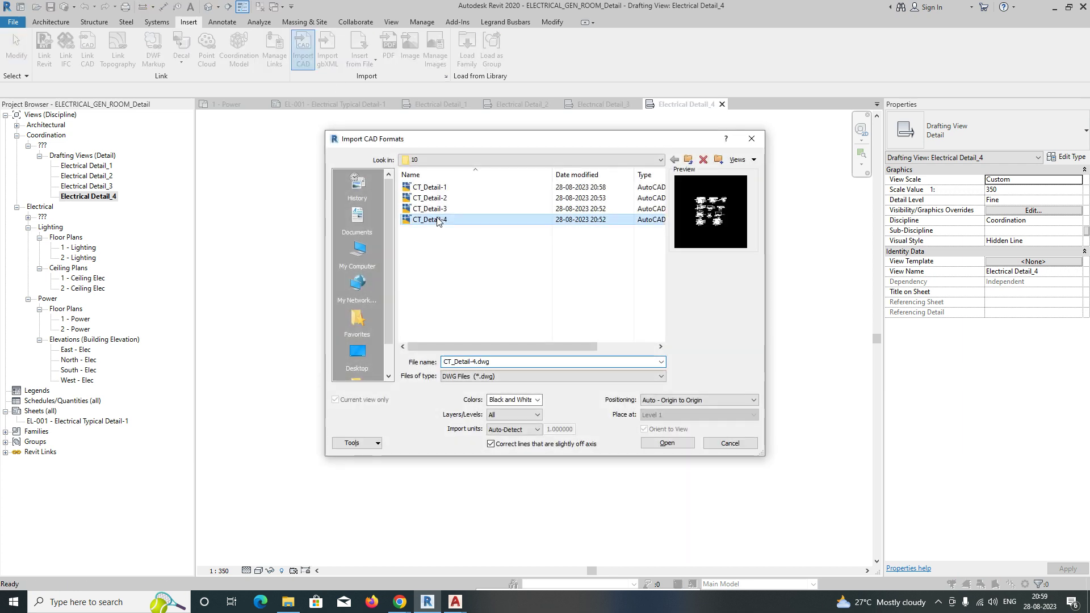
left_click(667, 443)
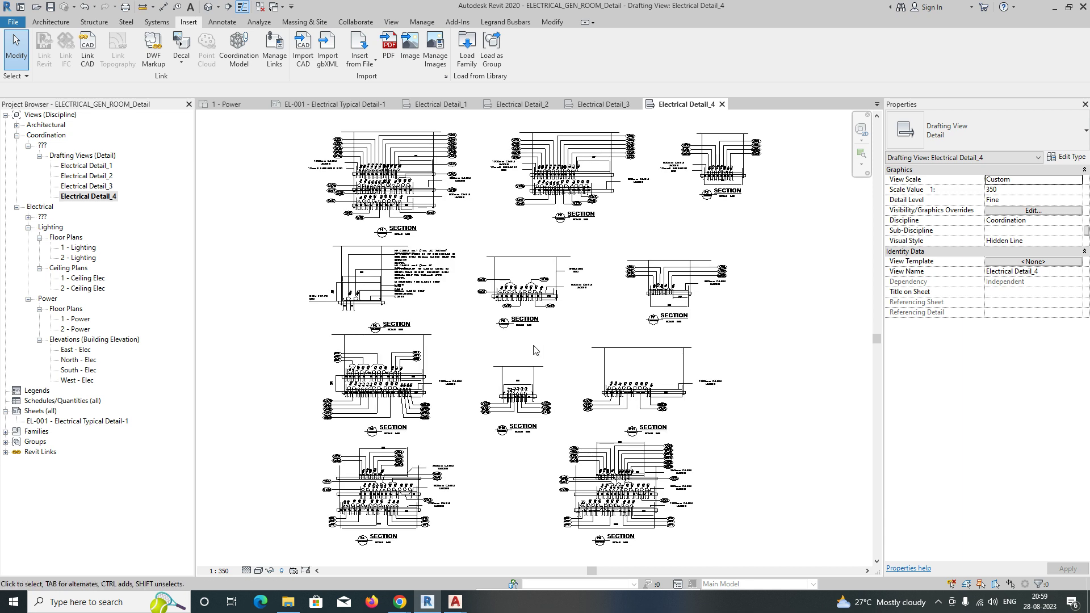
scroll(511, 352, "up", 3)
scroll(470, 357, "down", 5)
Open the Electrical Detail_1 view and sheet EL-001, and create a second sheet using the A1 metric titleblock
double_click(97, 166)
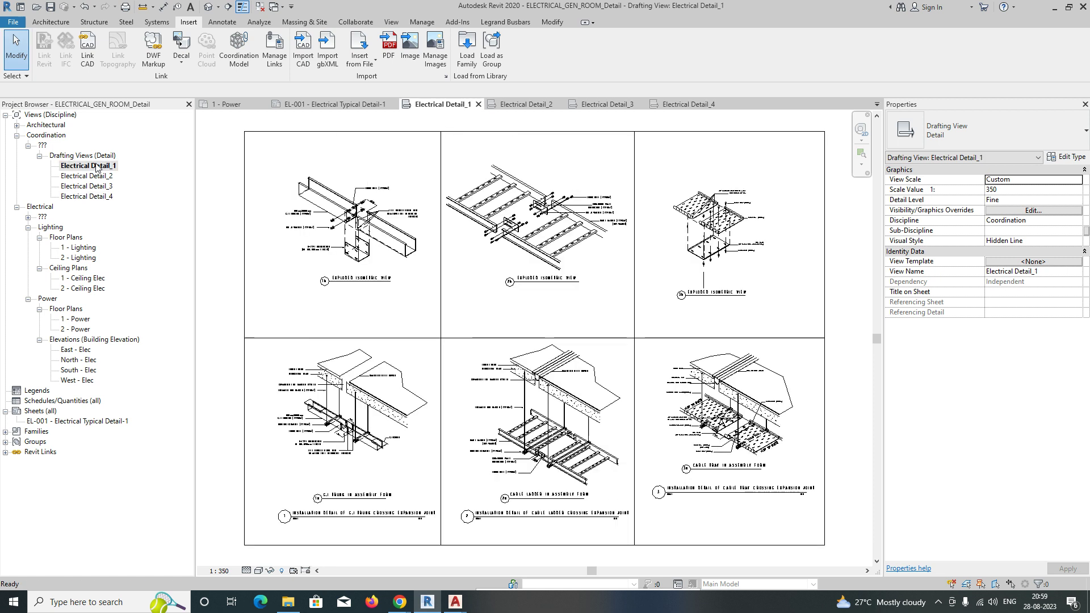
double_click(76, 421)
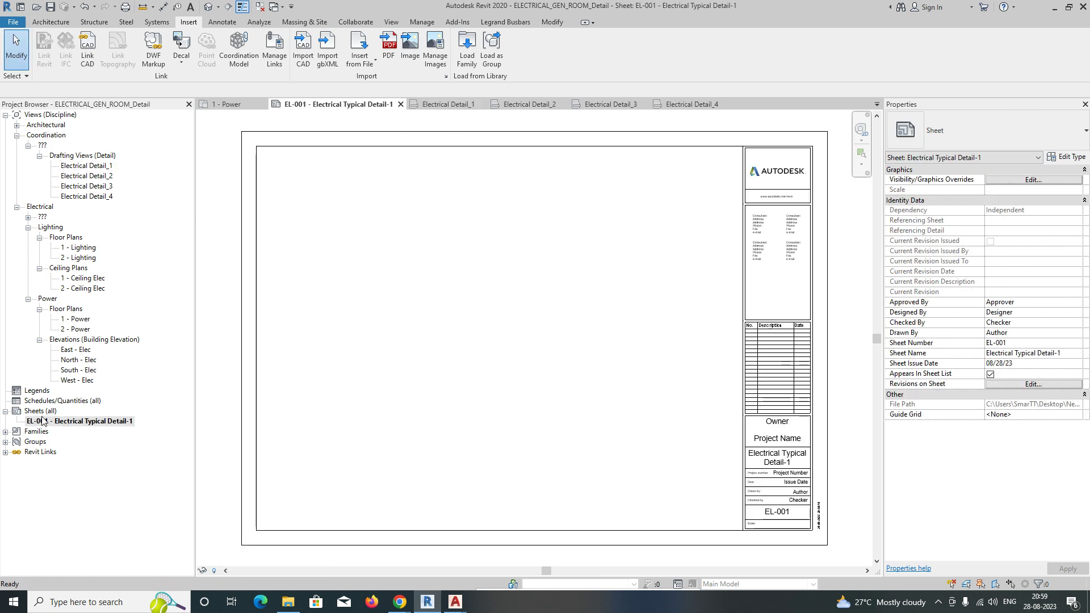
left_click(42, 412)
right_click(42, 413)
left_click(76, 423)
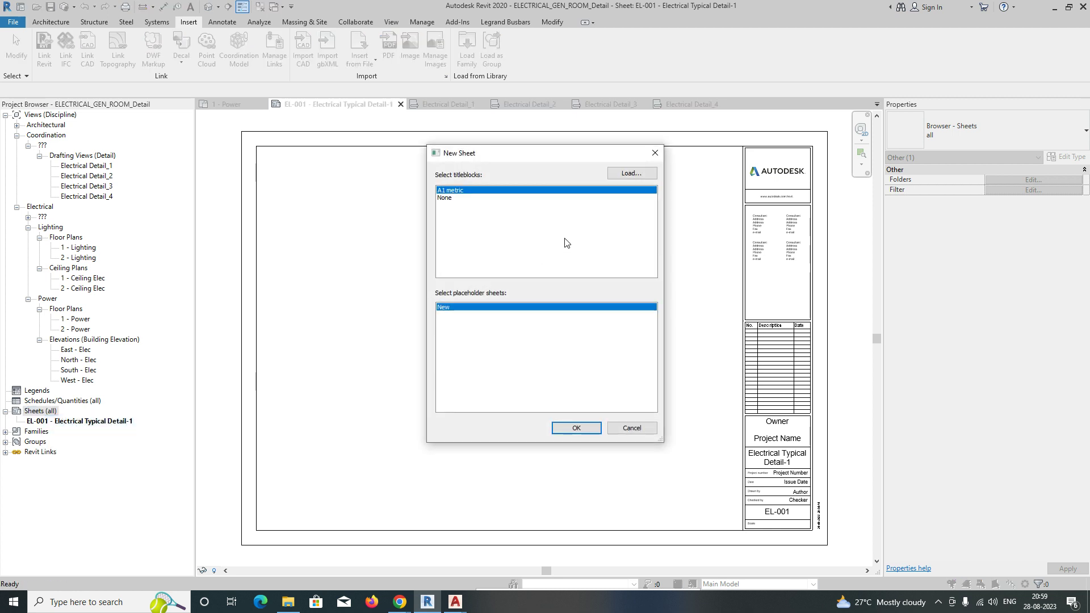
left_click(576, 428)
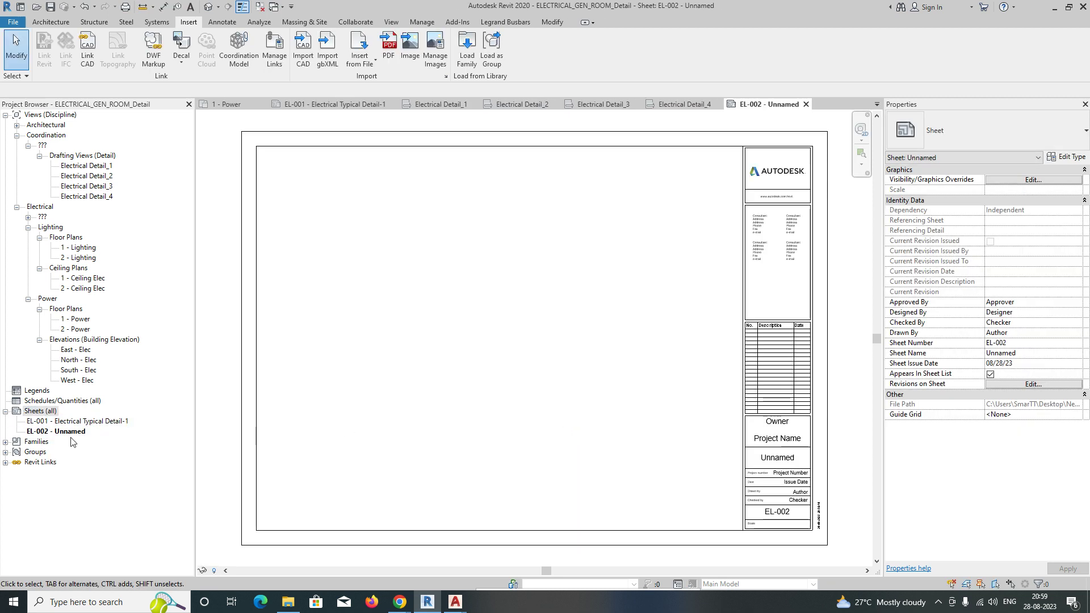
Copy the name of sheet EL-001 and use it to rename sheet EL-002 as Electrical Typical Detail-2
left_click(61, 422)
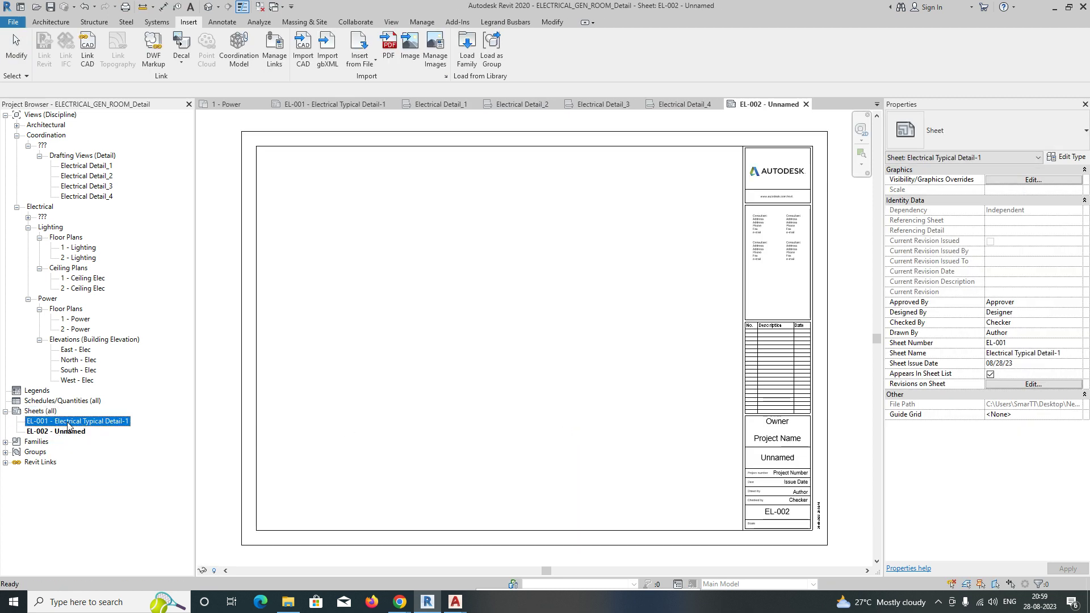
left_click(68, 422)
left_click_drag(553, 300, 474, 300)
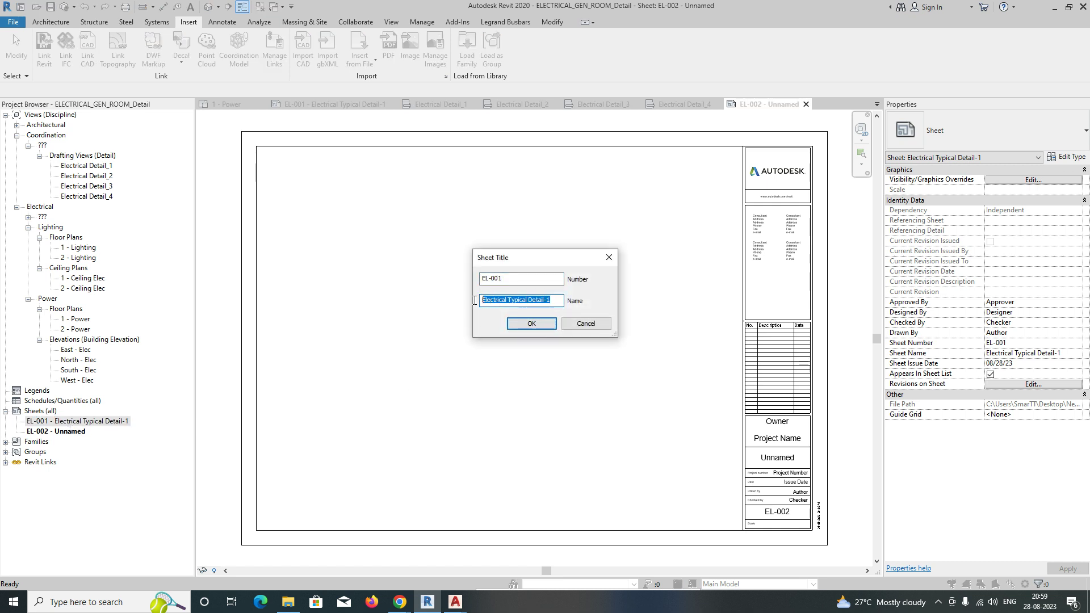
left_click(523, 324)
left_click(62, 432)
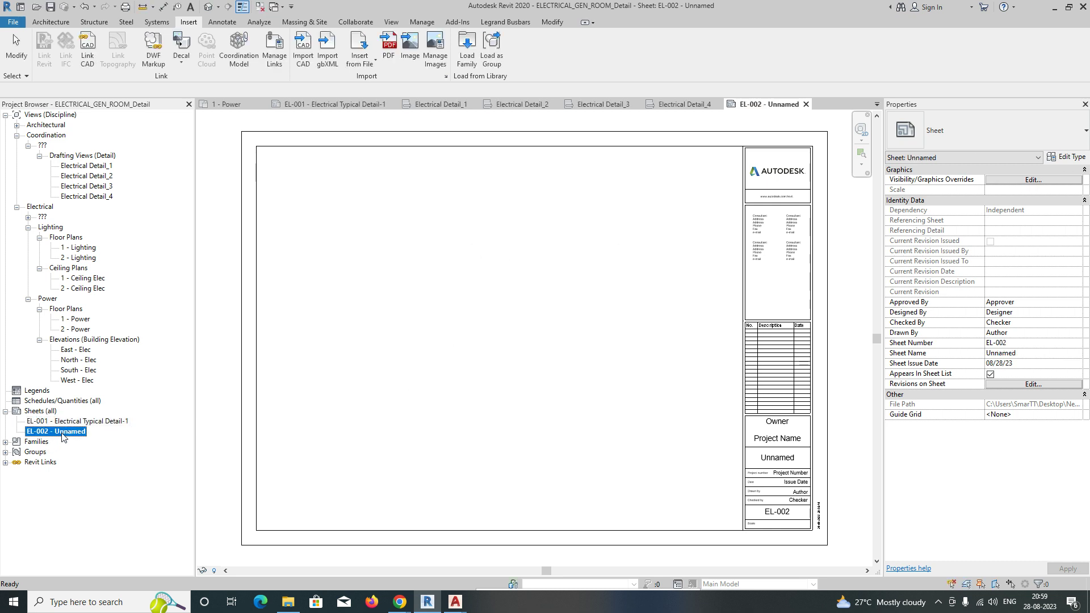
right_click(63, 432)
left_click(95, 336)
left_click_drag(554, 300, 476, 305)
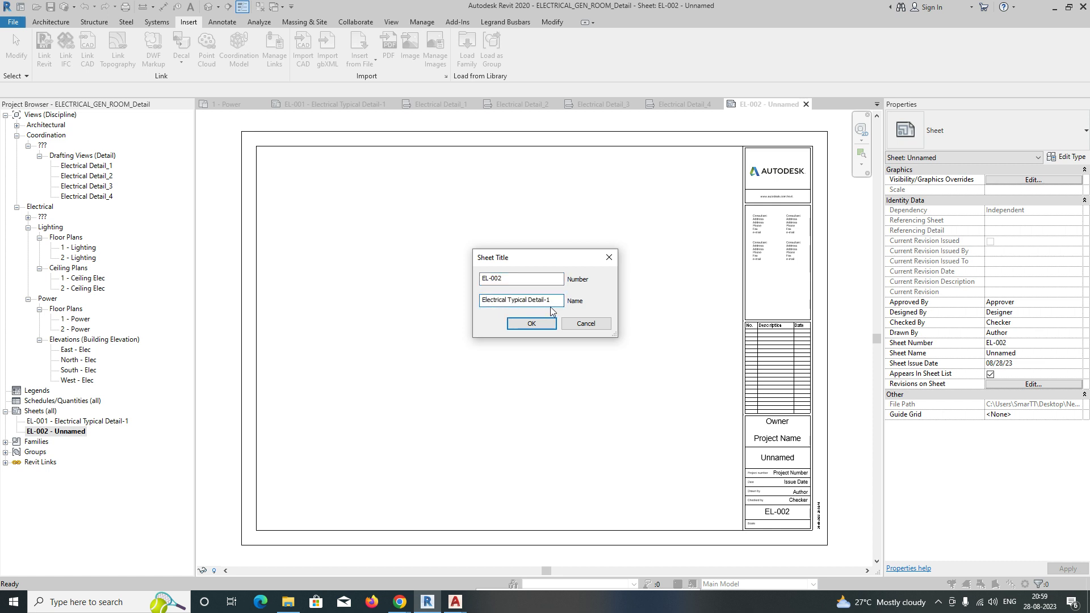
left_click(547, 324)
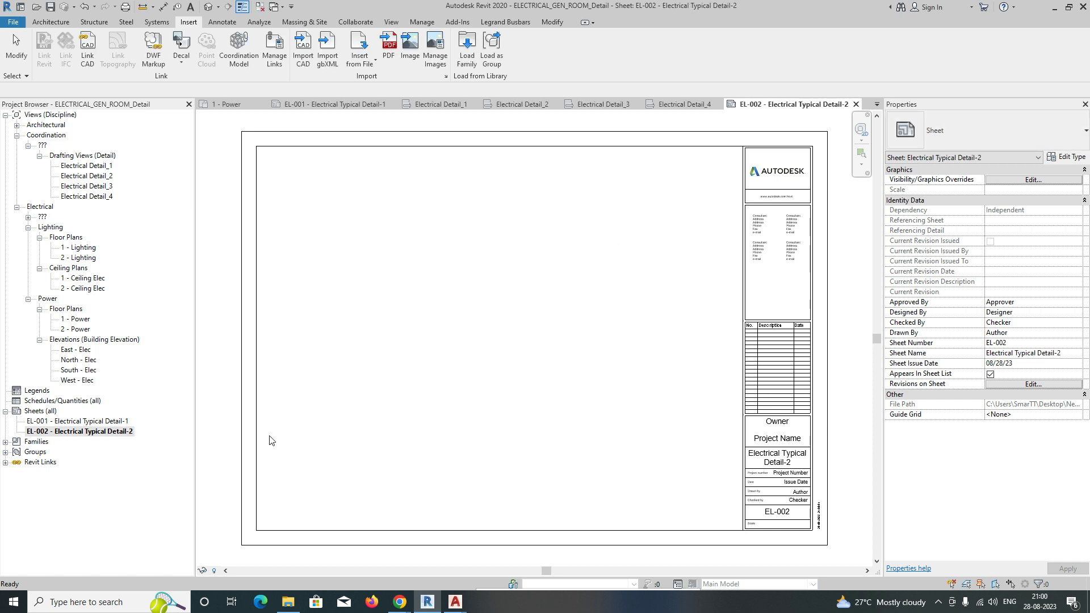
Create sheet EL-003 with the A1 metric titleblock and name it Electrical Typical Detail-3
left_click(41, 410)
right_click(44, 411)
left_click(66, 421)
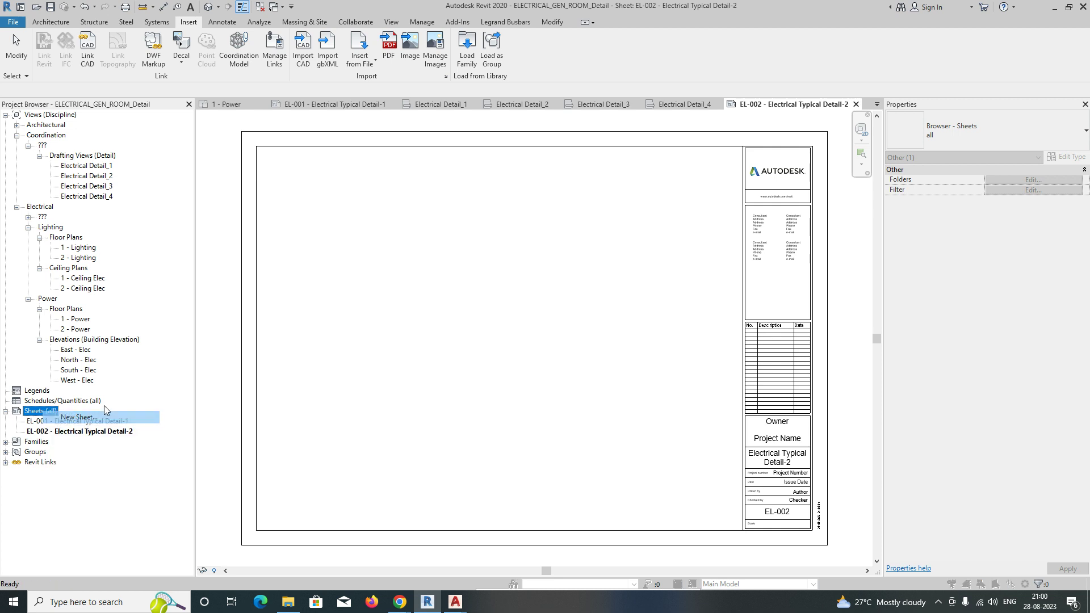
left_click(569, 428)
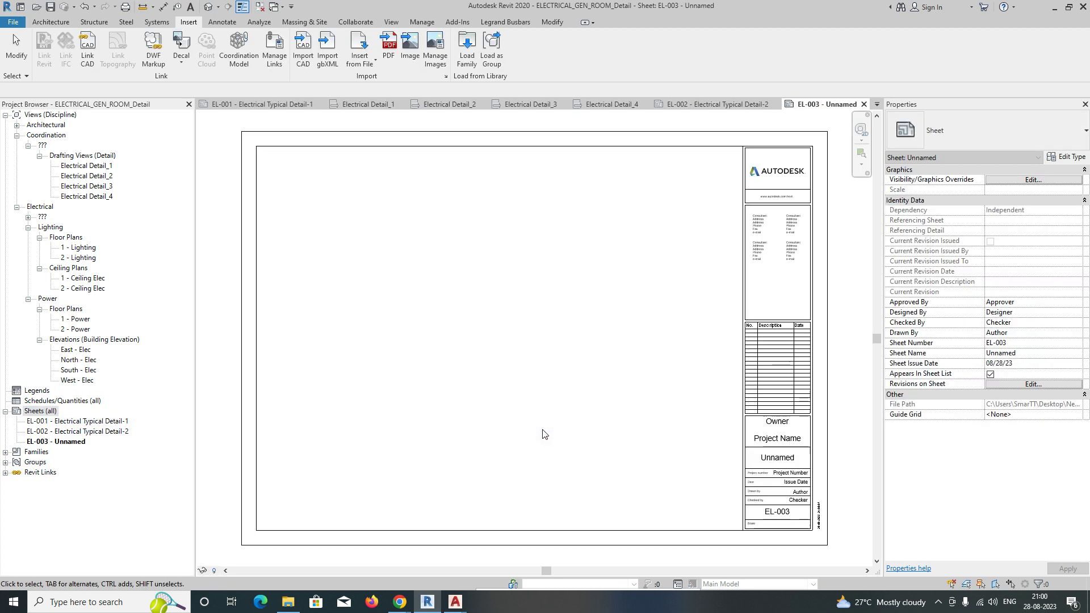
right_click(64, 443)
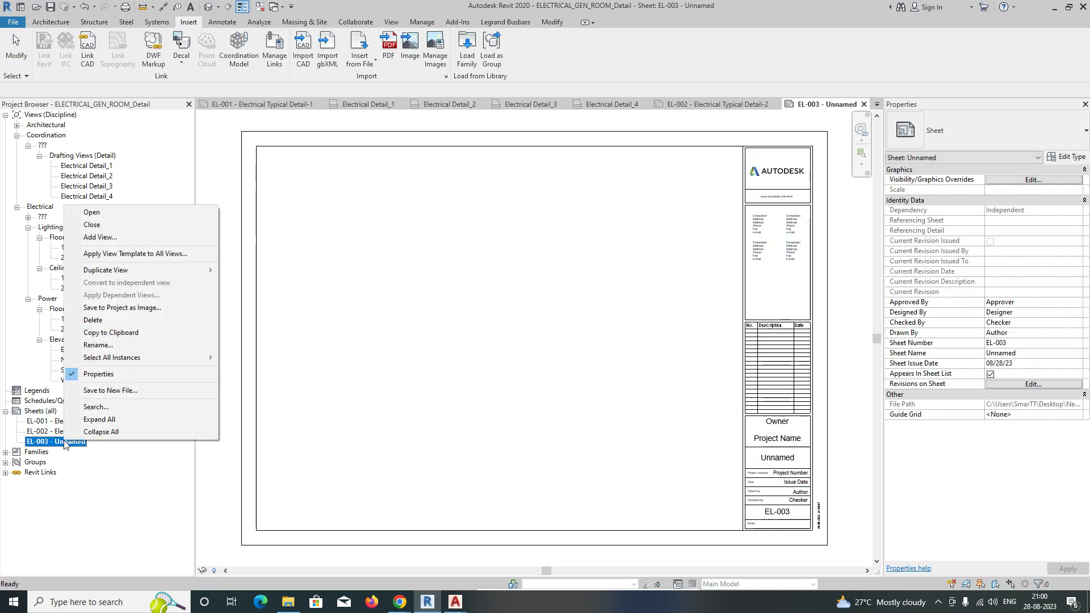
left_click(102, 348)
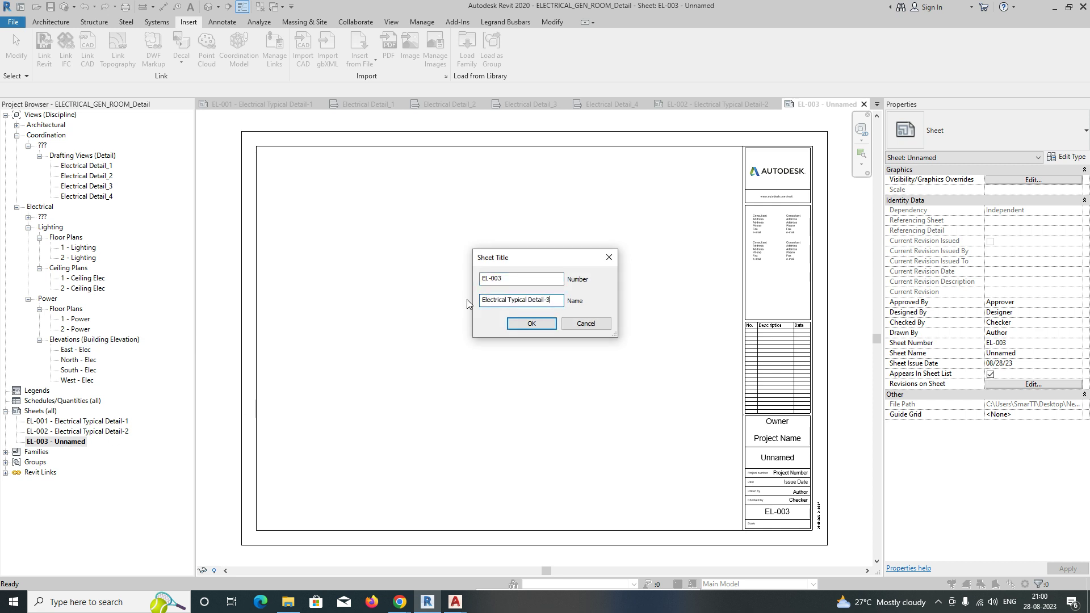
left_click(523, 325)
Create sheet EL-004 with the A1 metric titleblock and name it Electrical Typical Detail-4
right_click(95, 447)
left_click(80, 435)
right_click(52, 412)
left_click(90, 420)
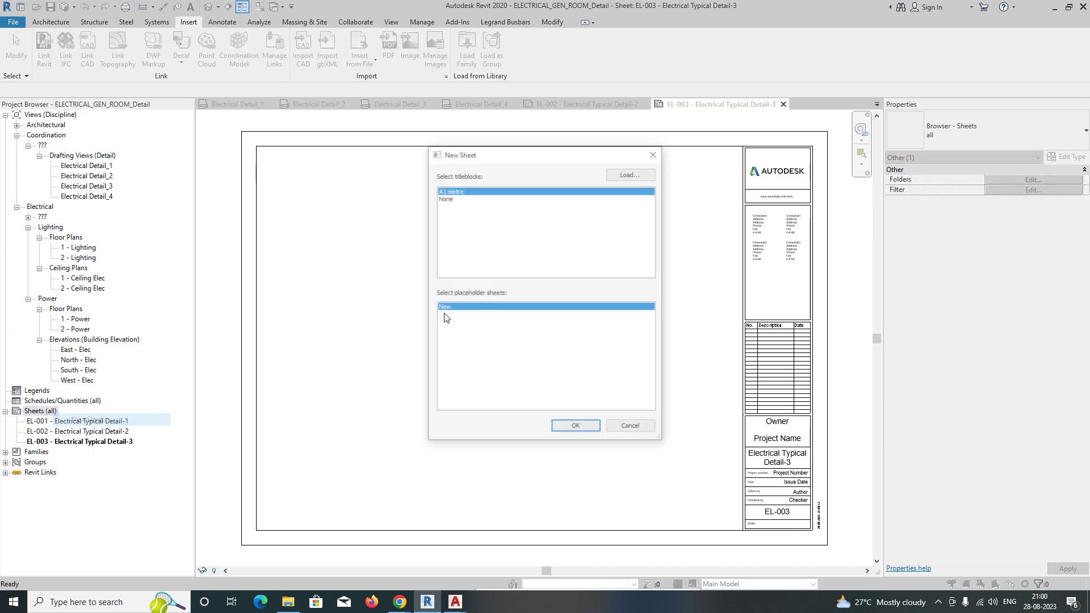
left_click(566, 426)
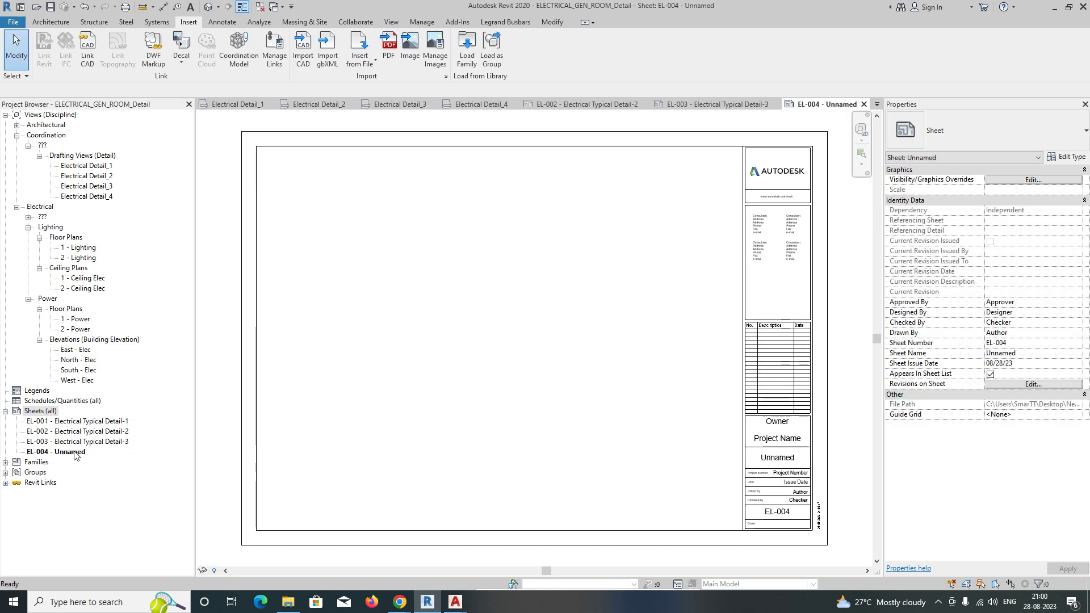
left_click(42, 455)
left_click_drag(525, 301, 474, 299)
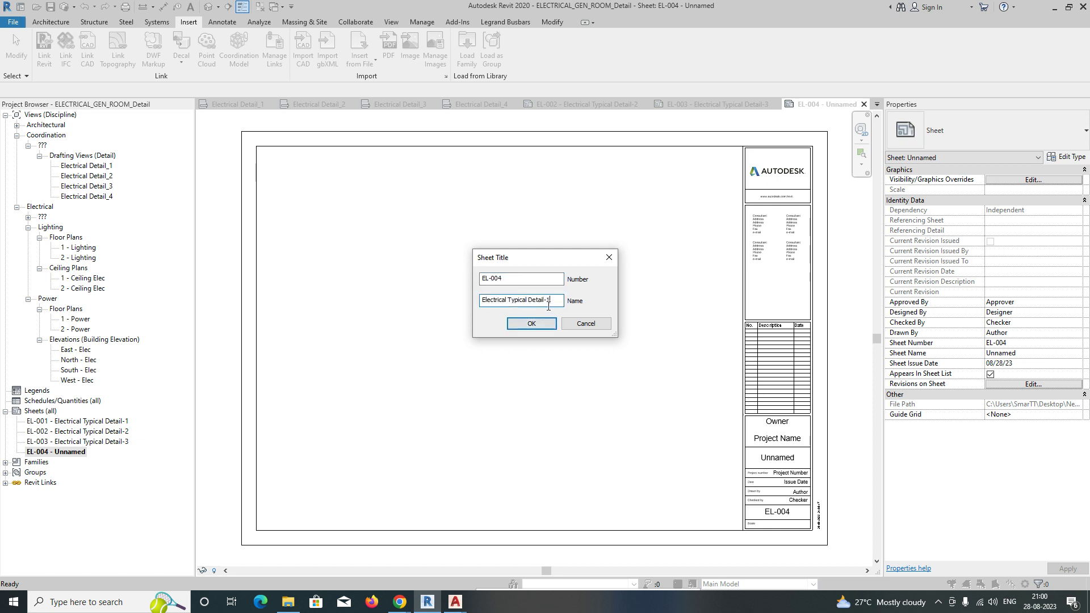
left_click(539, 328)
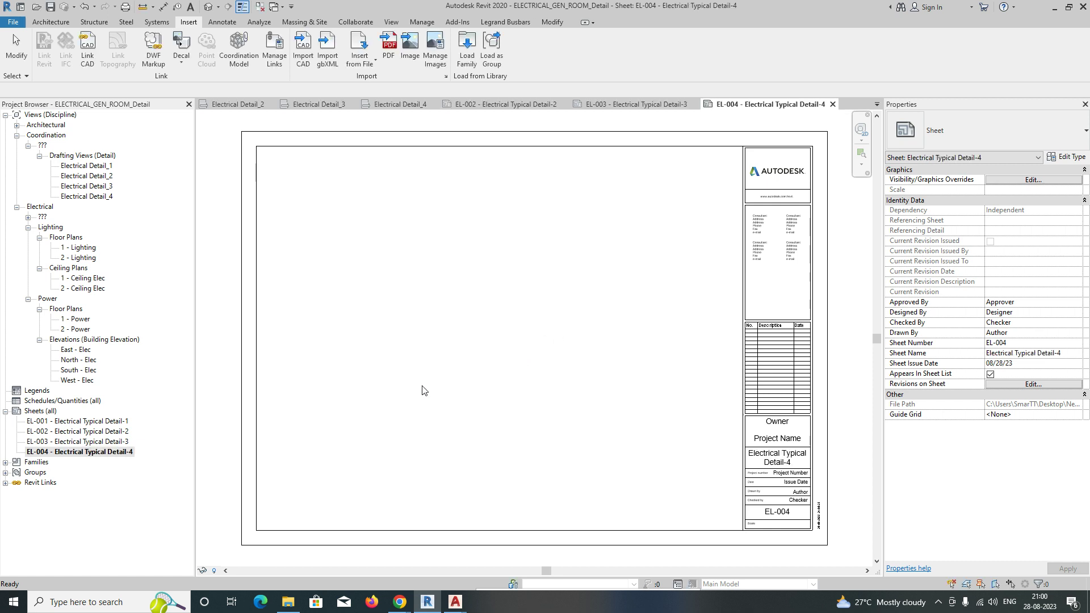
Open sheet EL-001 and place the Electrical Detail_1 drafting view inside its drawing area, beside the title block
double_click(76, 421)
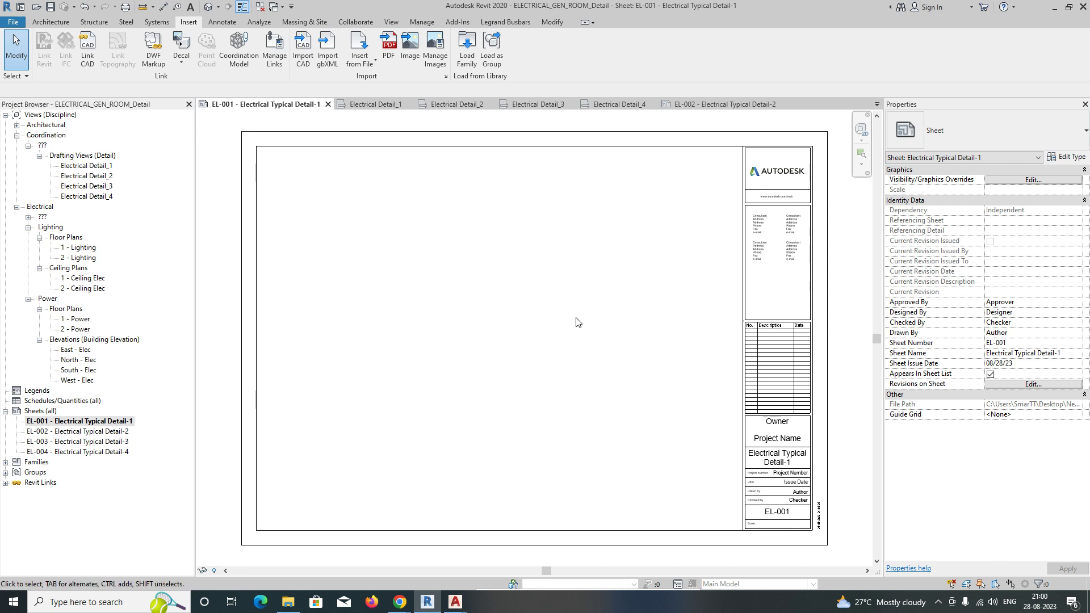
left_click(82, 166)
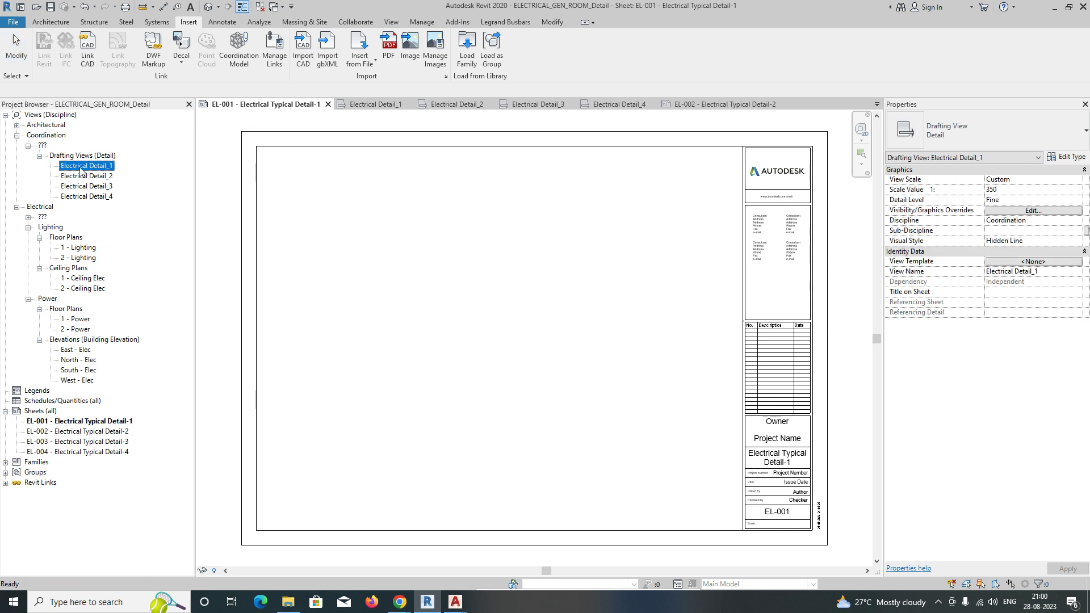
left_click_drag(388, 301, 385, 299)
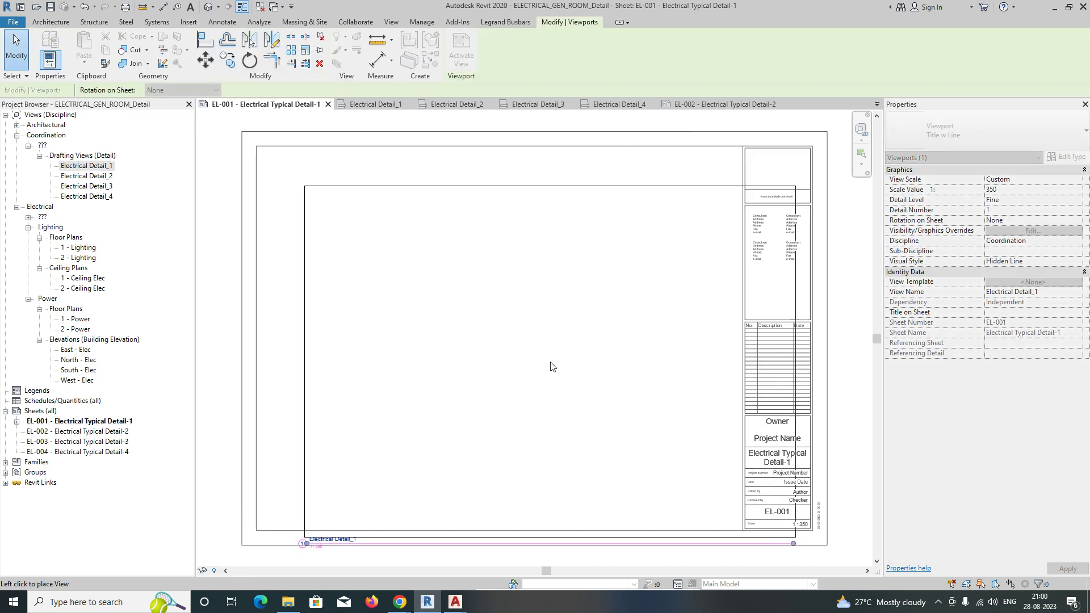
left_click(500, 334)
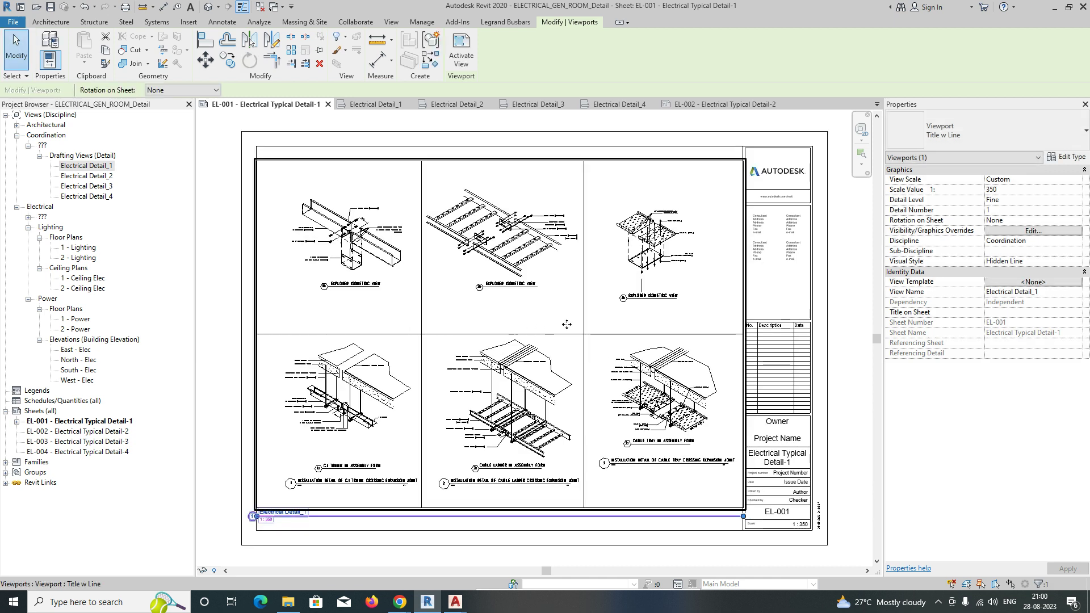
key("Escape")
Shorten the title line of the Electrical Detail_1 viewport and change the viewport type to No Title
scroll(263, 529, "up", 2)
scroll(263, 529, "down", 3)
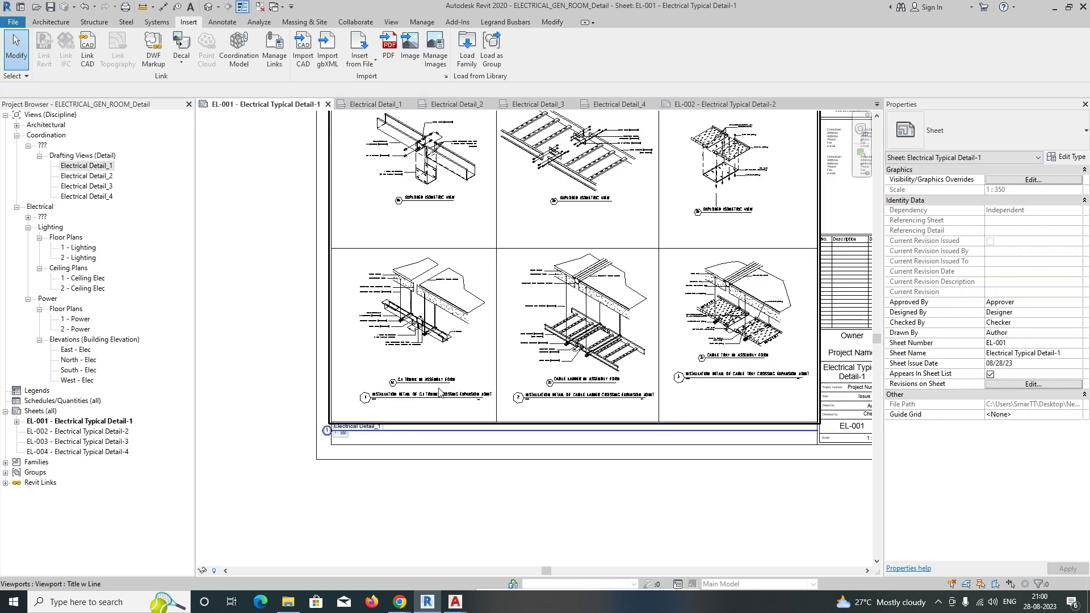
left_click(800, 431)
left_click_drag(800, 433, 380, 446)
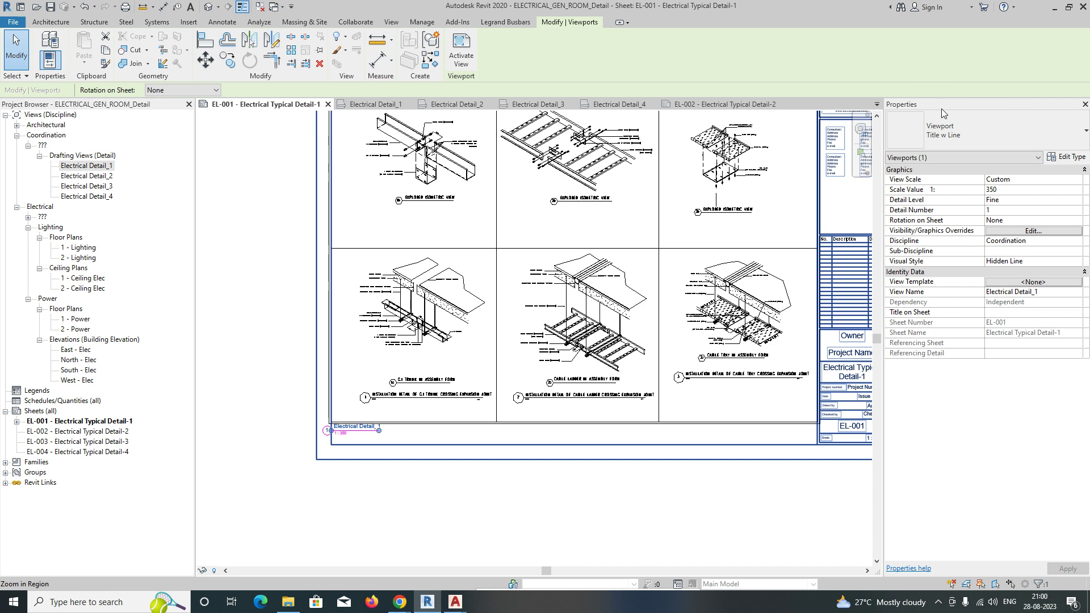
left_click(964, 122)
left_click(931, 187)
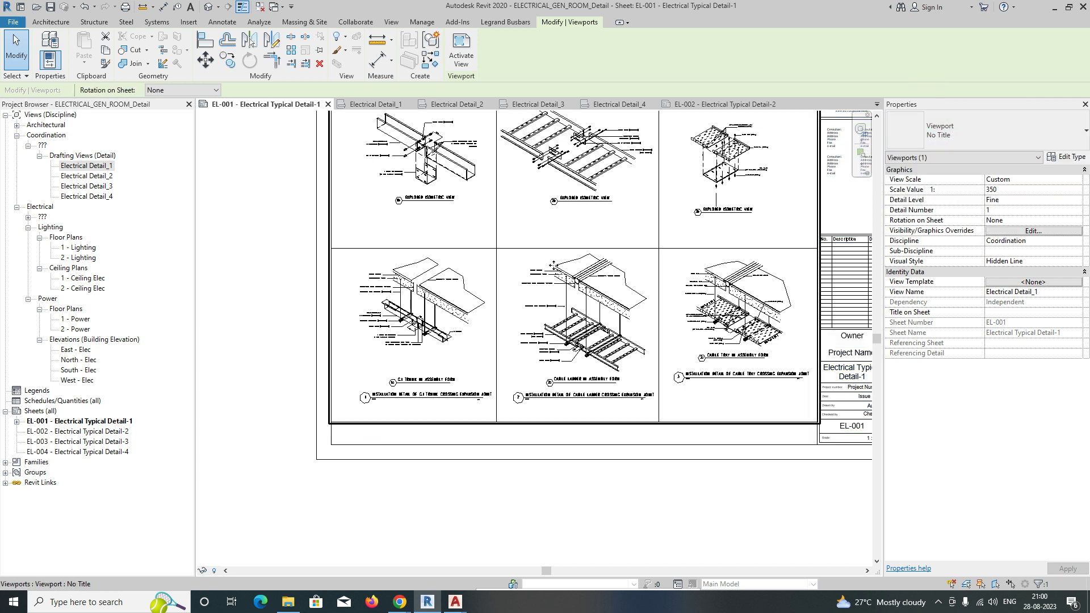
scroll(559, 264, "down", 2)
key("Escape")
Nudge the Electrical Detail_1 viewport slightly to the right to align it with the frame of sheet EL-001
middle_click(588, 251)
middle_click(588, 250)
left_click(554, 259)
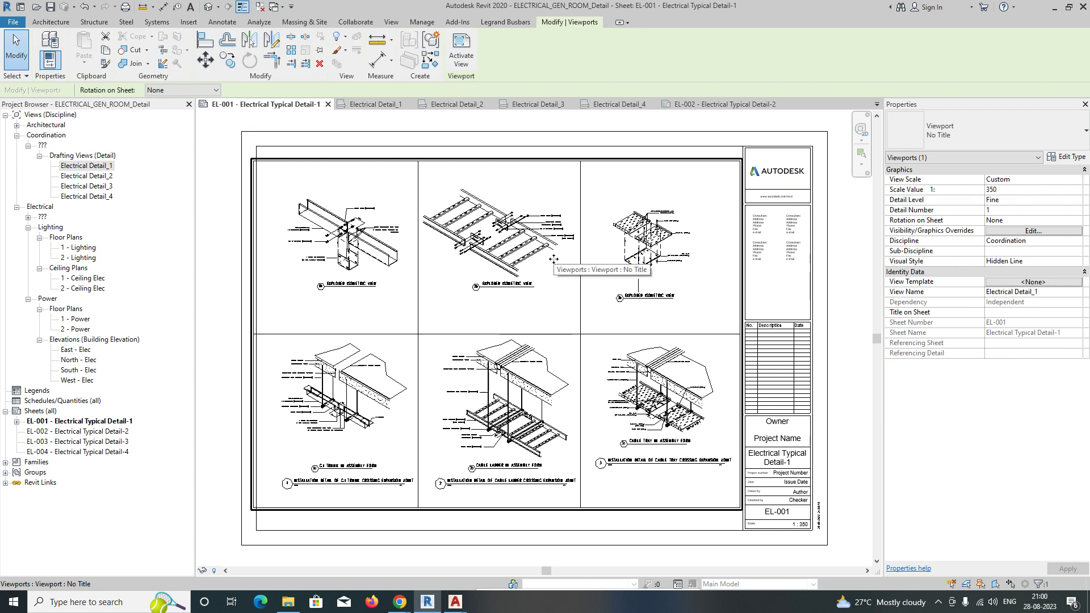
key("Right")
key("Escape")
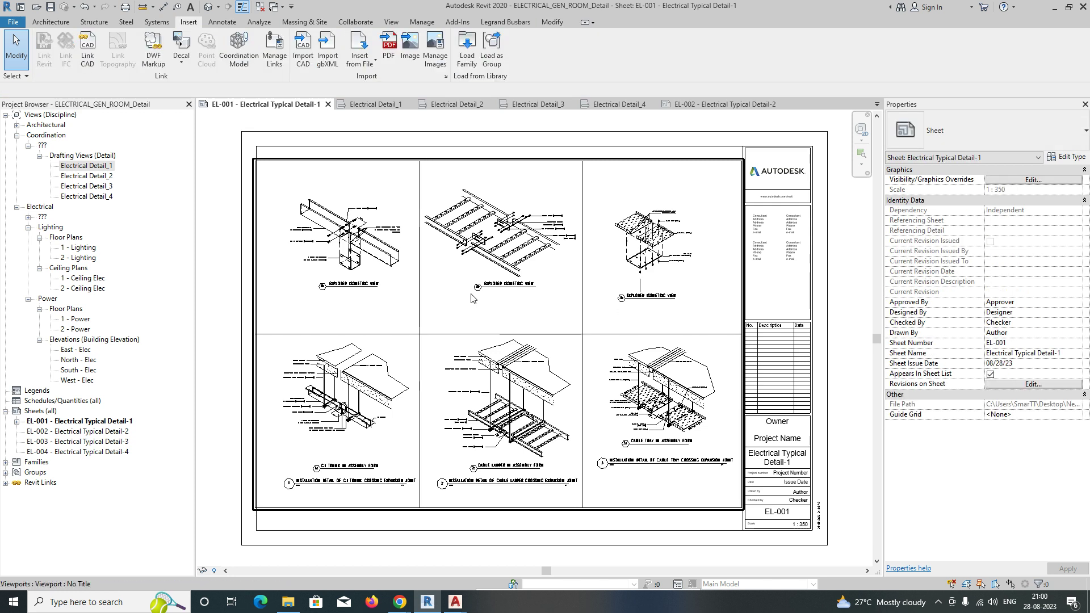
Place the Electrical Detail_2 drafting view on sheet EL-002 and set its viewport type to No Title
double_click(100, 433)
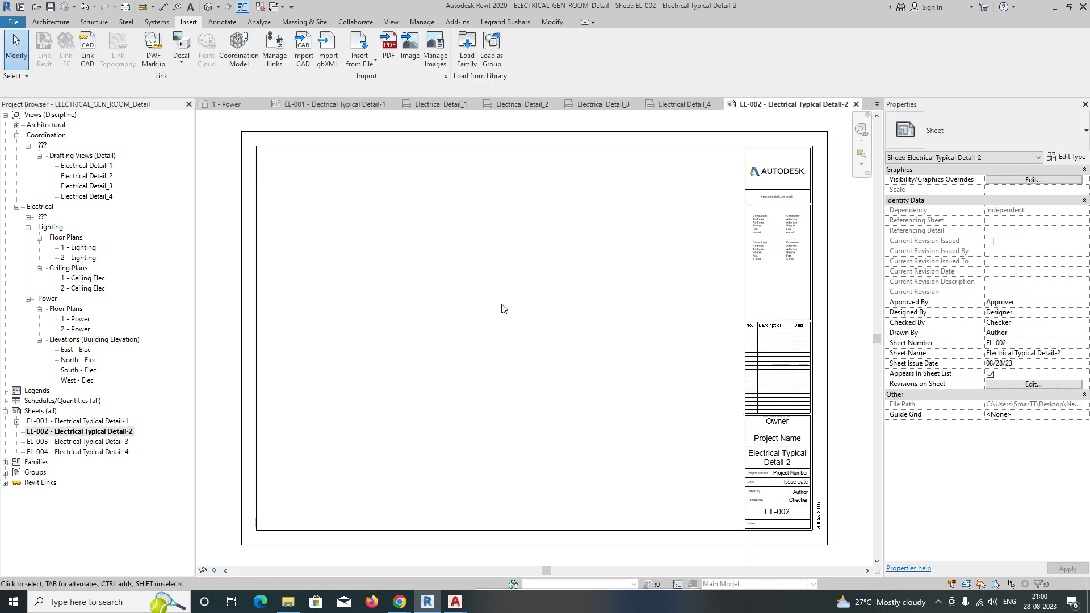
left_click_drag(95, 177, 431, 363)
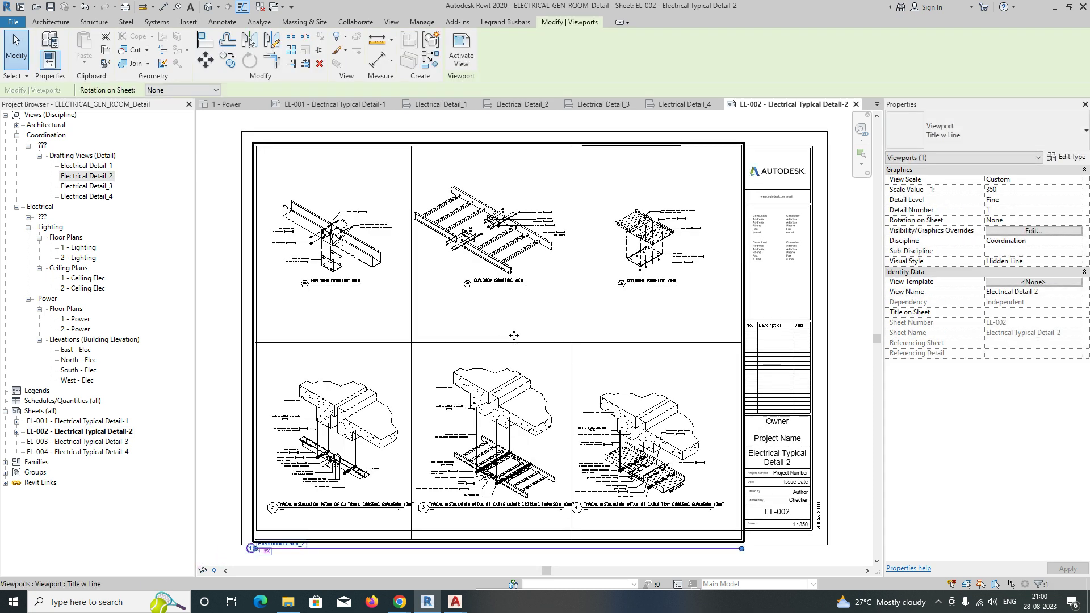
left_click(979, 135)
left_click(928, 188)
key("Escape")
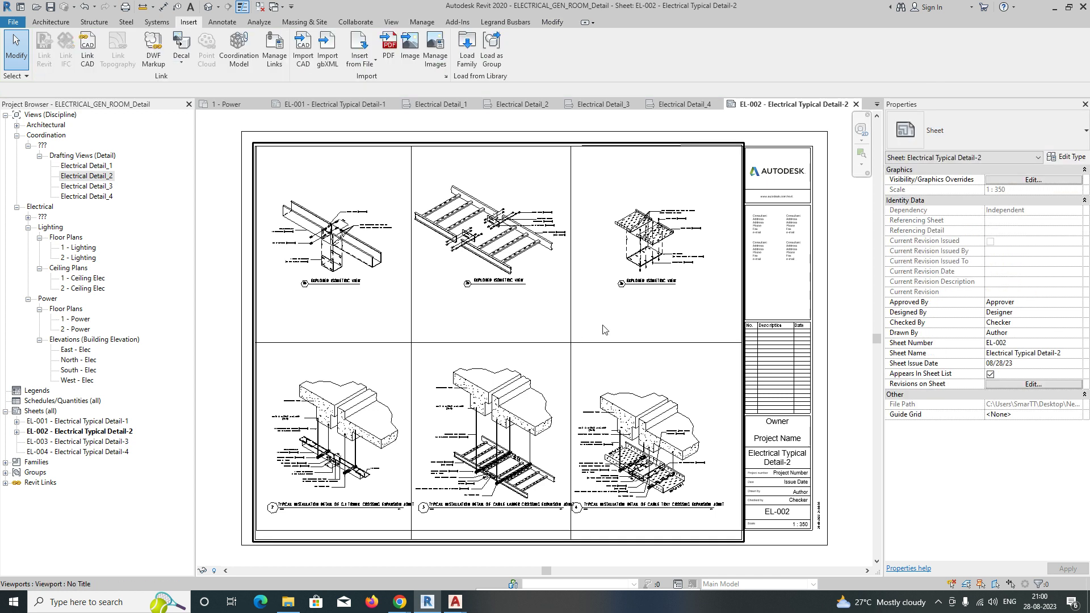
Place the Electrical Detail_3 drafting view on sheet EL-003 and set its viewport type to No Title
double_click(95, 186)
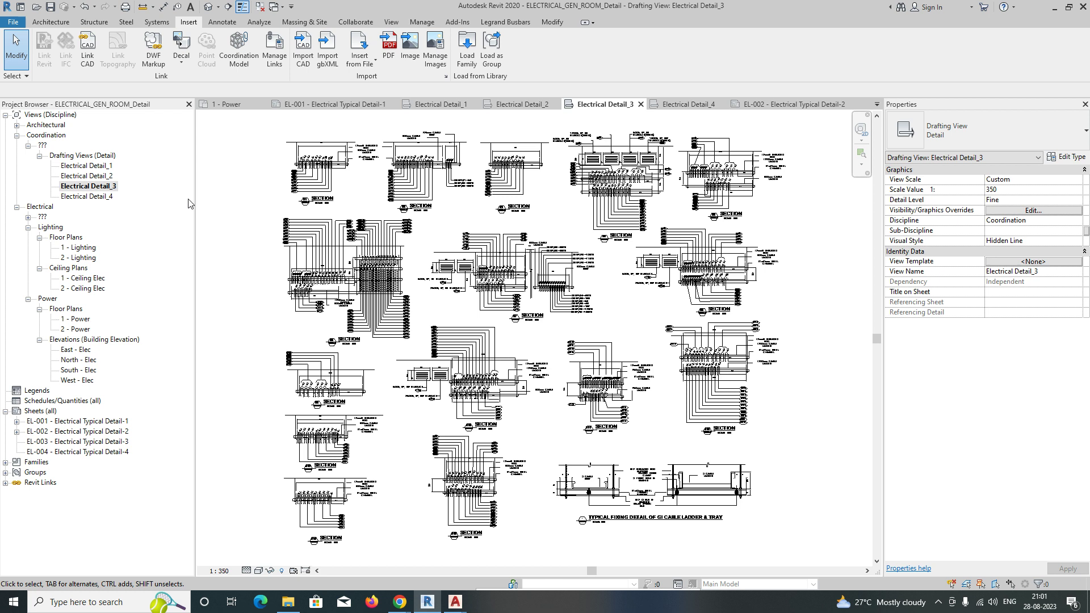
double_click(92, 442)
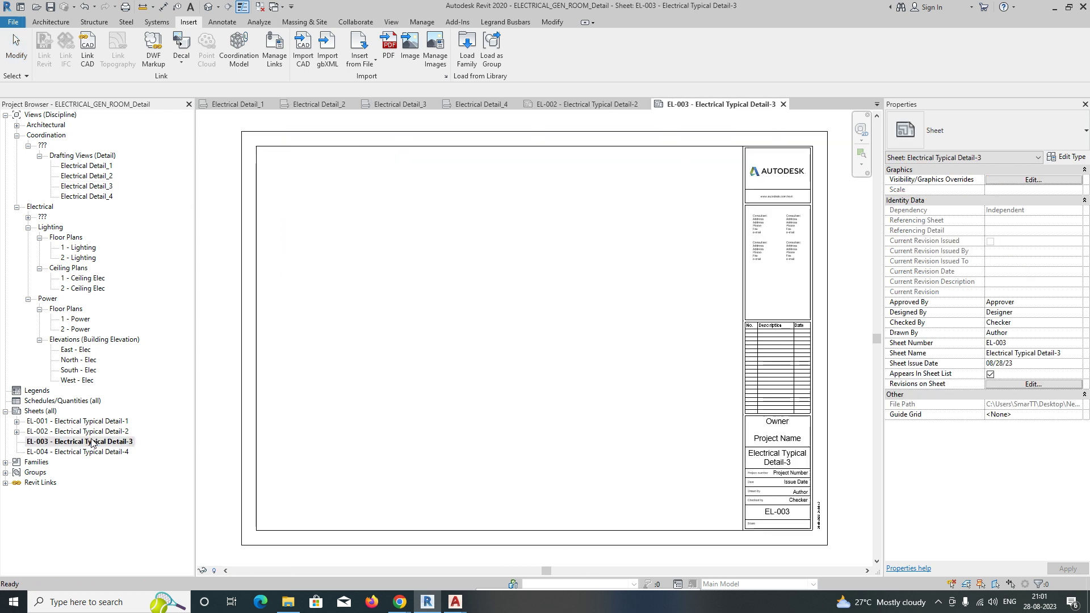
left_click_drag(86, 188, 419, 316)
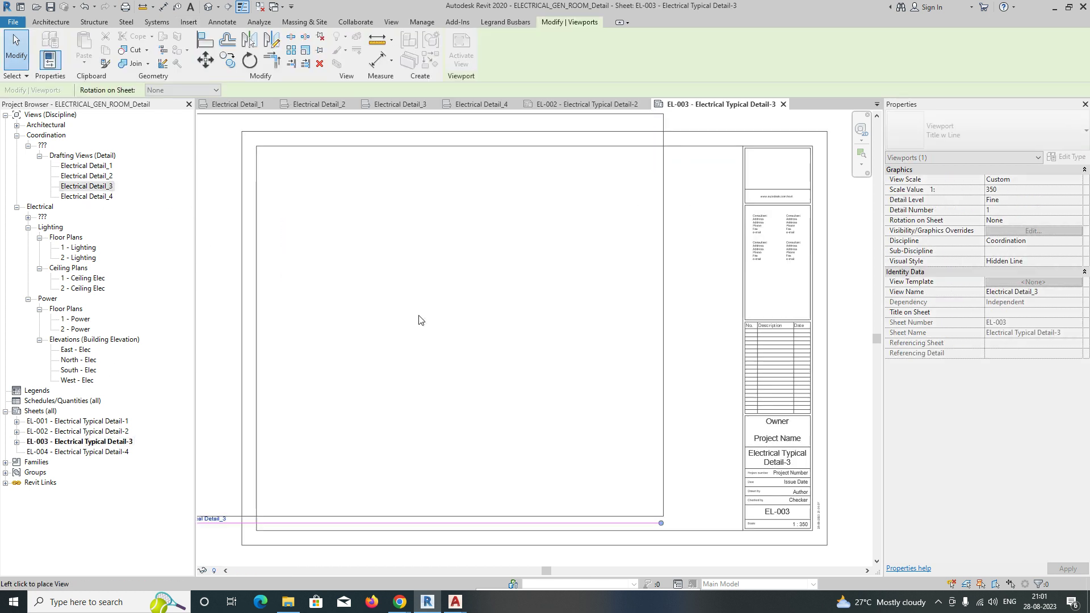
left_click(1023, 129)
left_click(908, 180)
key("Escape")
left_click(511, 338)
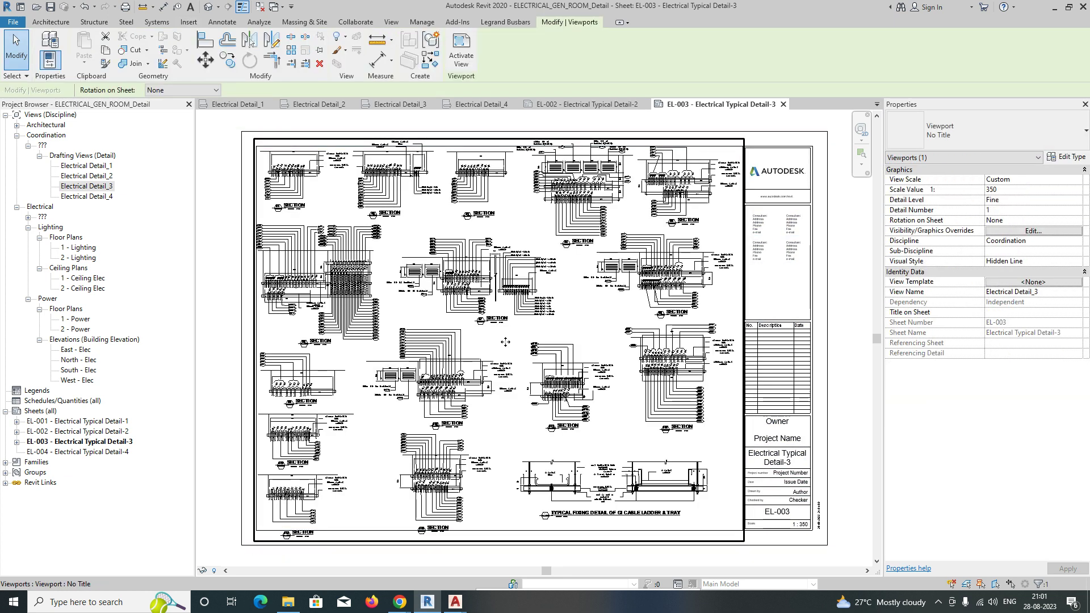
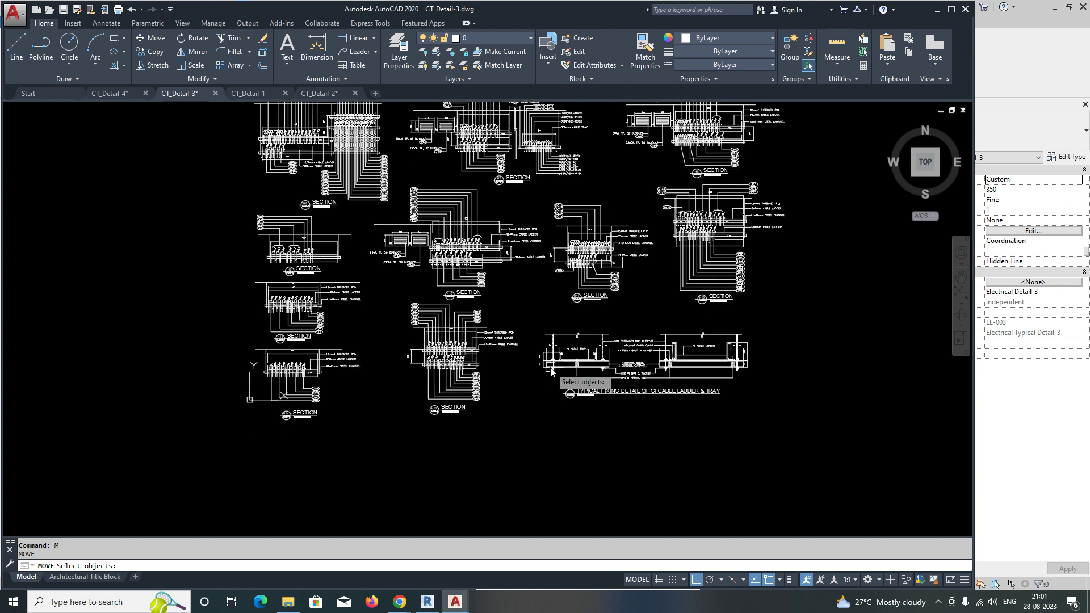
middle_click_drag(399, 307, 424, 382)
key("Escape")
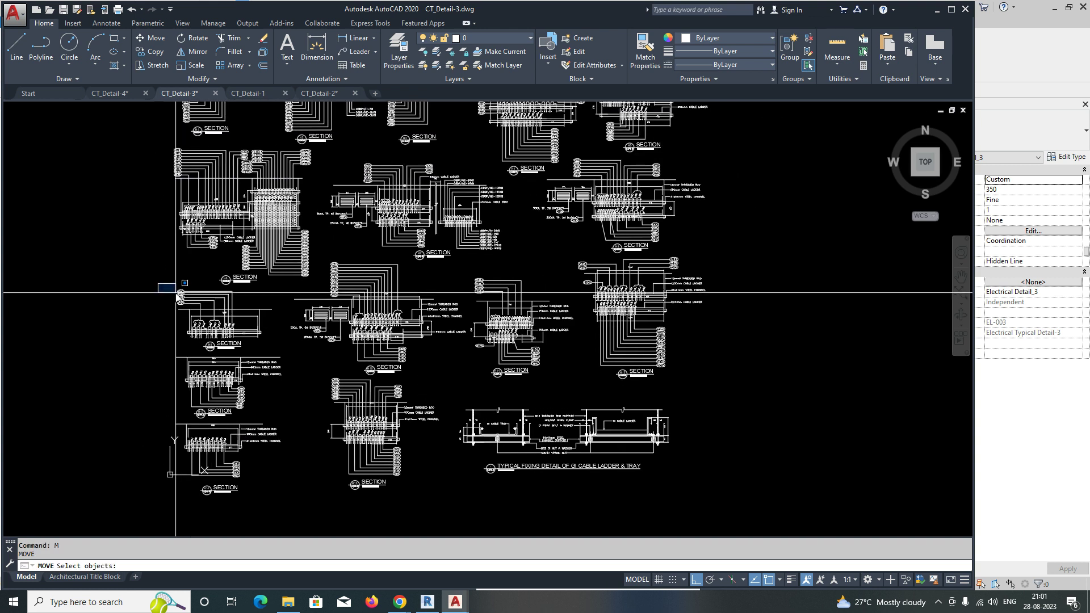
left_click(158, 287)
left_click(705, 365)
middle_click_drag(224, 232, 265, 344)
Select the row of cable ladder sections containing H6 and H7 and try to move it upward
type("m")
key("Return")
scroll(202, 275, "up", 1)
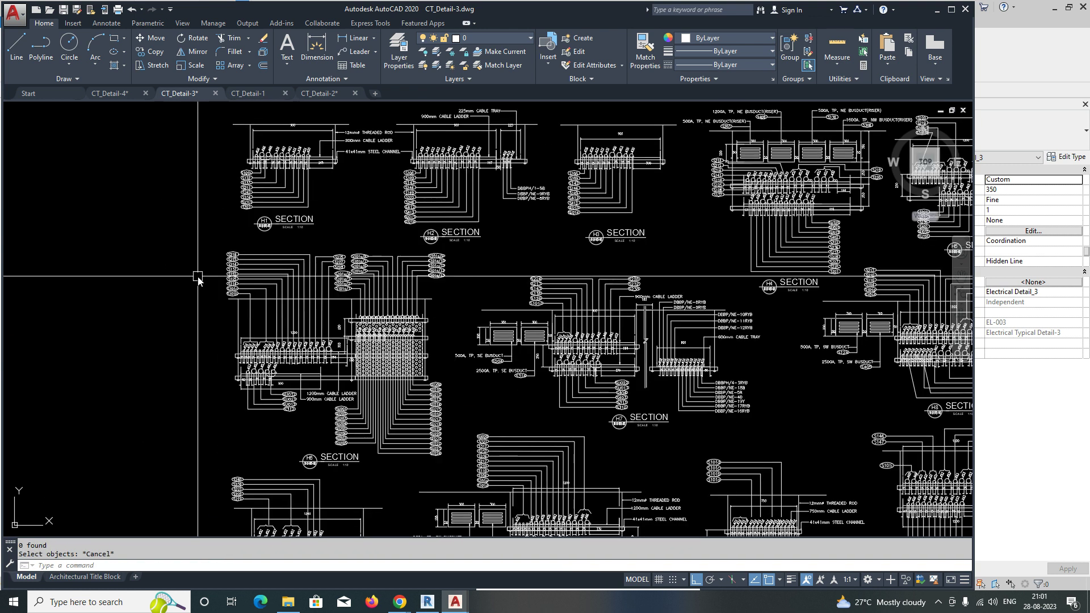
left_click(223, 236)
scroll(516, 450, "down", 3)
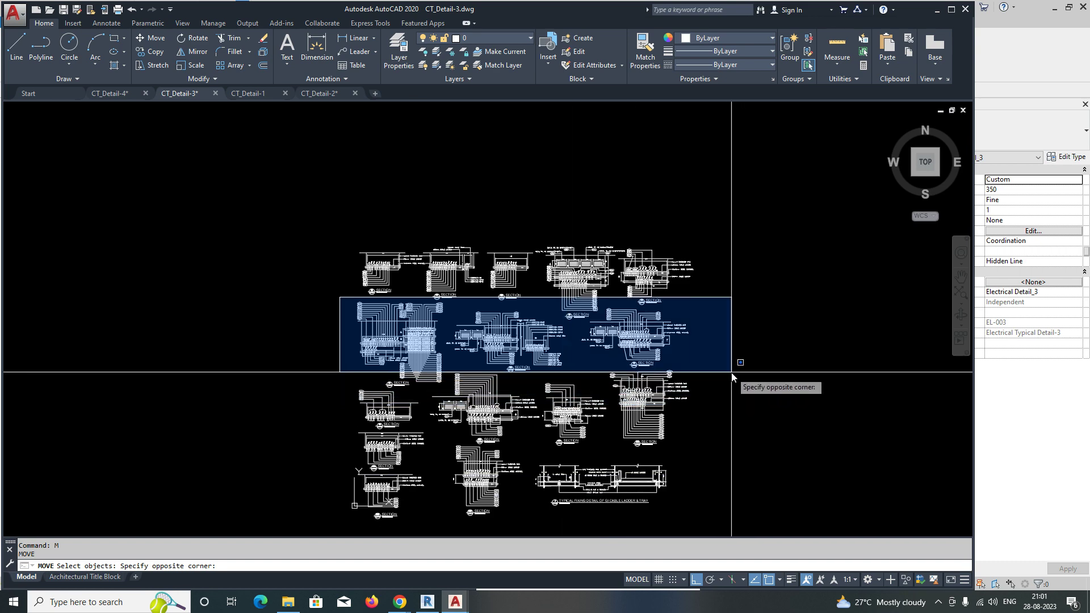
left_click(724, 370)
scroll(443, 329, "up", 6)
key("Return")
left_click(438, 345)
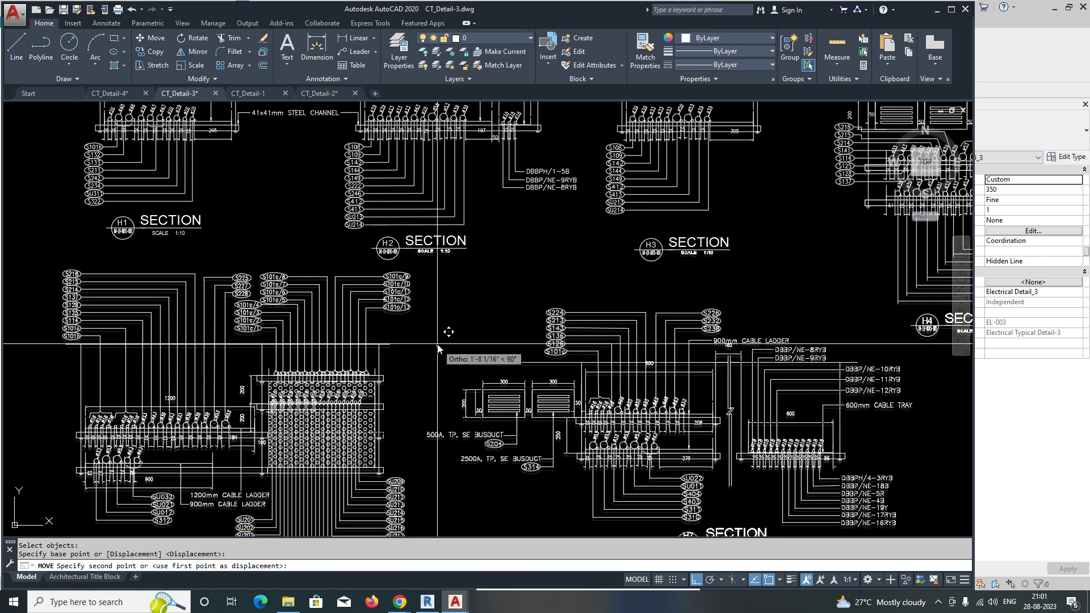
scroll(438, 343, "down", 6)
scroll(439, 342, "up", 1)
key("Escape")
Move the previously selected section row, including section H6's remaining SU tags, leader lines and title, slightly upward
key("Return")
type("p")
key("Return")
scroll(399, 445, "up", 5)
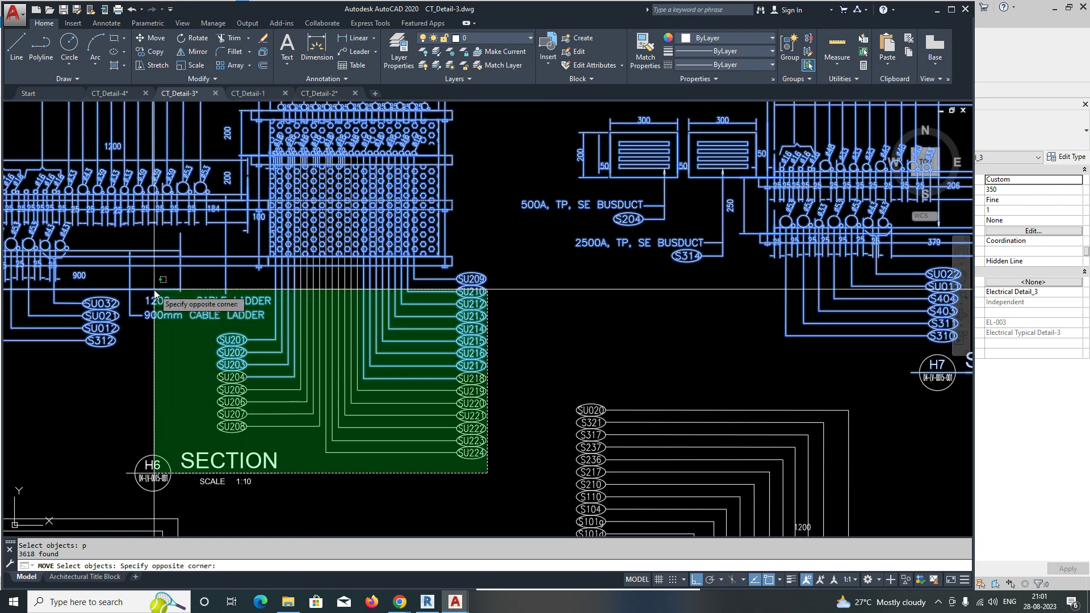
left_click(117, 307)
left_click(304, 493)
left_click(125, 438)
key("Return")
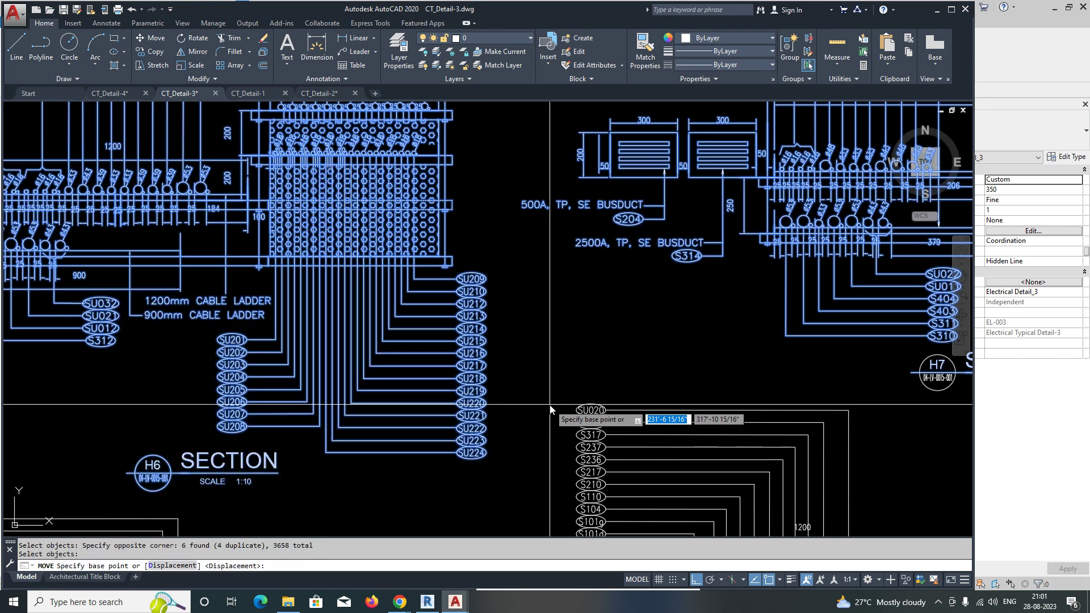
left_click(550, 408)
left_click(550, 390)
scroll(513, 390, "down", 3)
middle_click_drag(513, 391, 452, 326)
type("m")
key("Return")
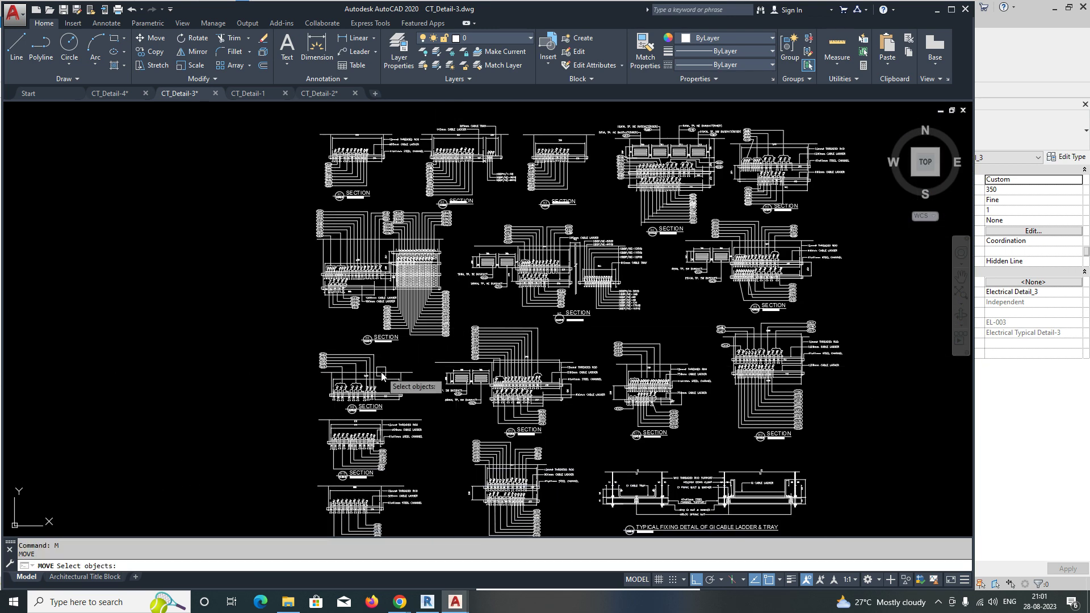
middle_click_drag(379, 392, 365, 287)
key("Escape")
scroll(304, 375, "up", 1)
key("Return")
left_click(292, 379)
left_click(496, 509)
key("Return")
left_click(363, 448)
scroll(341, 447, "down", 4)
scroll(369, 431, "up", 4)
key("Escape")
key("Escape")
key("Escape")
Save the CT_Detail-3 drawing and switch back to Revit
scroll(404, 432, "down", 4)
middle_click(433, 422)
middle_click(434, 422)
scroll(530, 341, "up", 1)
key("ctrl+s")
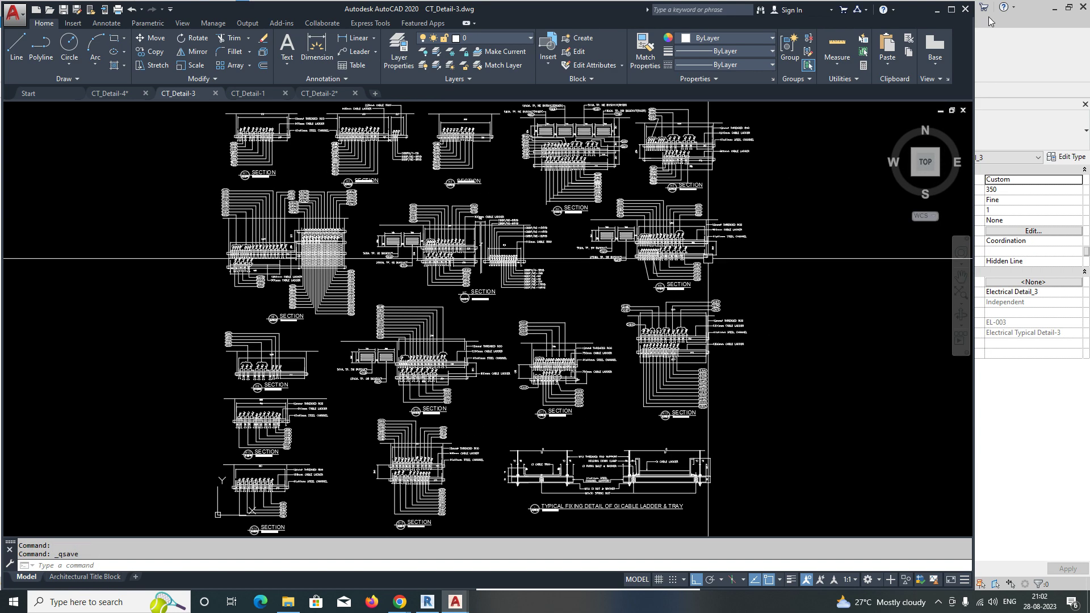
left_click(936, 10)
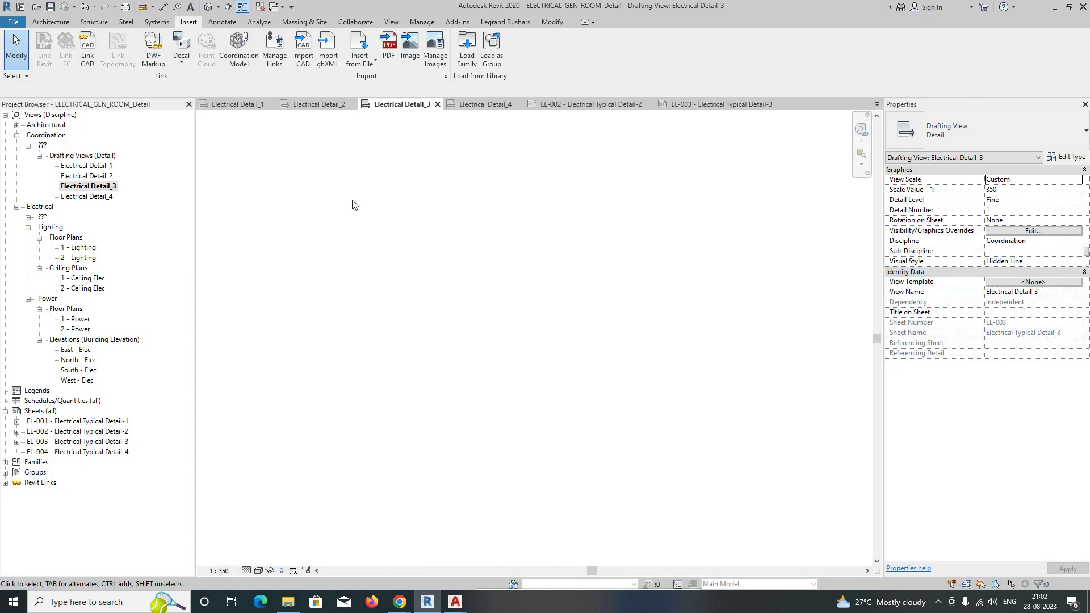
Import CT_Detail-3.dwg into the Electrical Detail_3 drafting view in Black and White, origin to origin, and check it on sheet EL-003
left_click(301, 51)
left_click(438, 210)
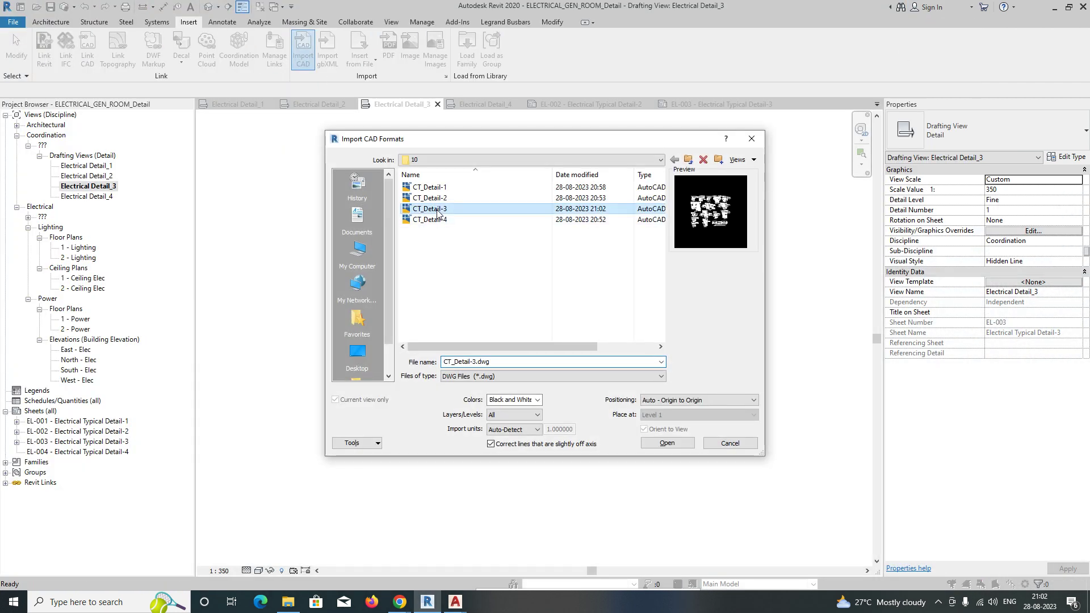
left_click(663, 445)
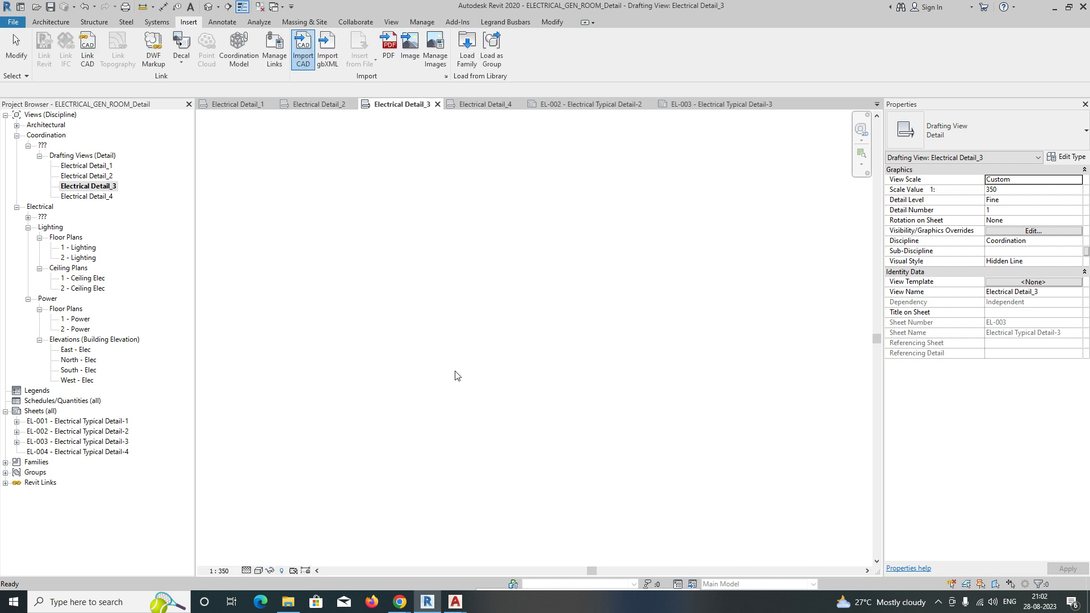
double_click(112, 443)
middle_click(460, 340)
middle_click(461, 340)
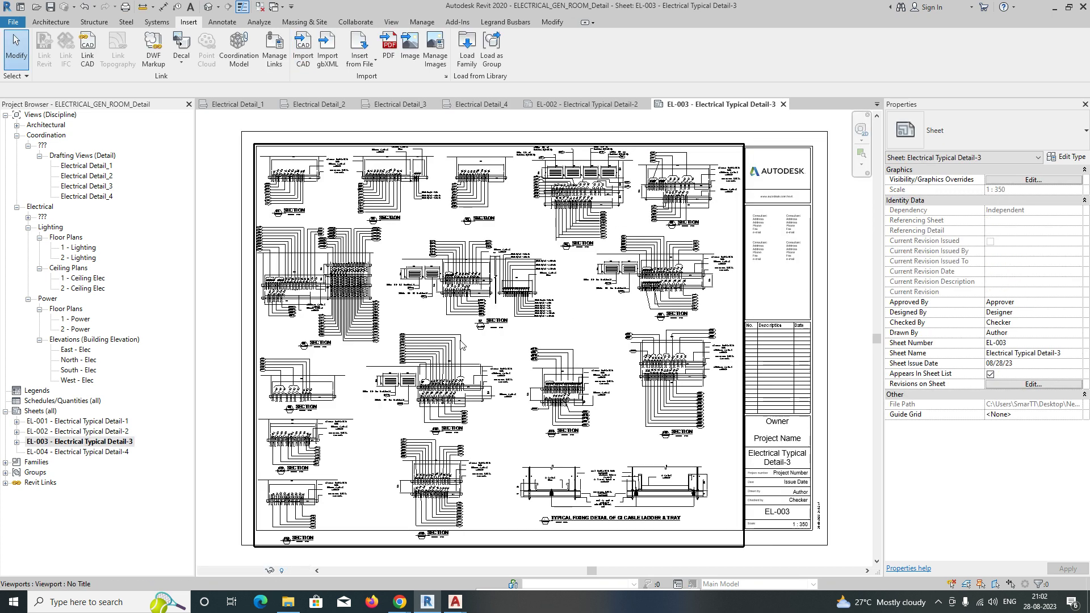
Place the Electrical Detail_4 drafting view on sheet EL-004 and set its viewport type to No Title
double_click(101, 453)
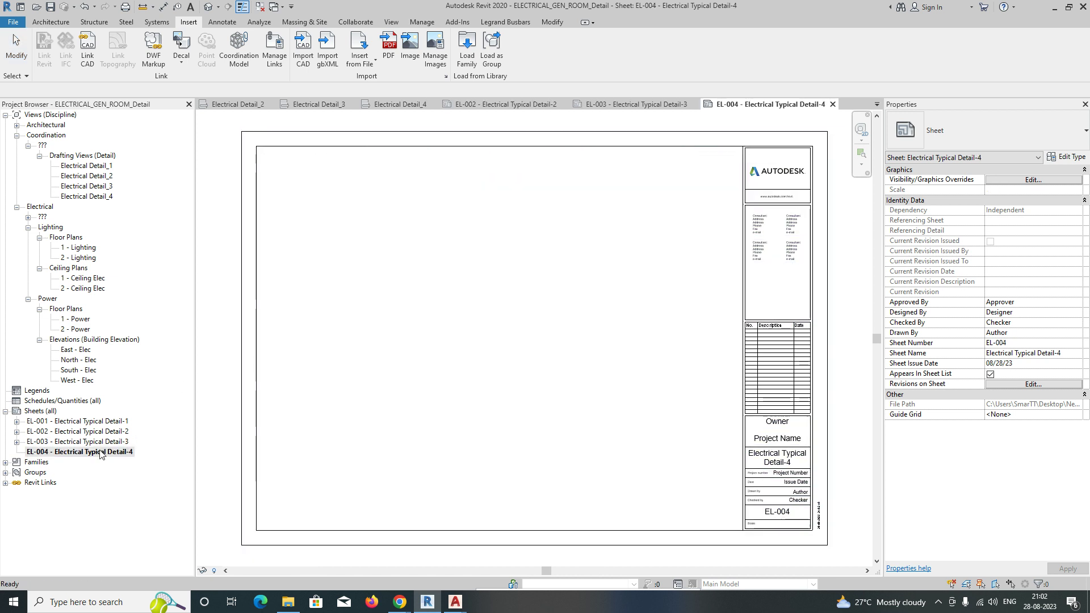
left_click(97, 197)
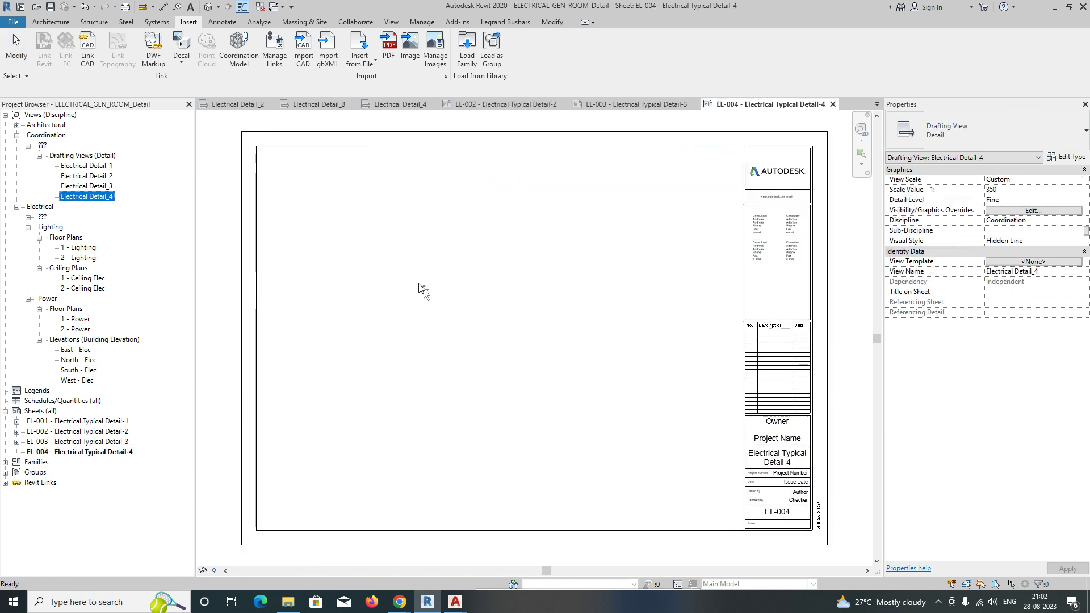
left_click_drag(423, 290, 485, 314)
left_click(495, 328)
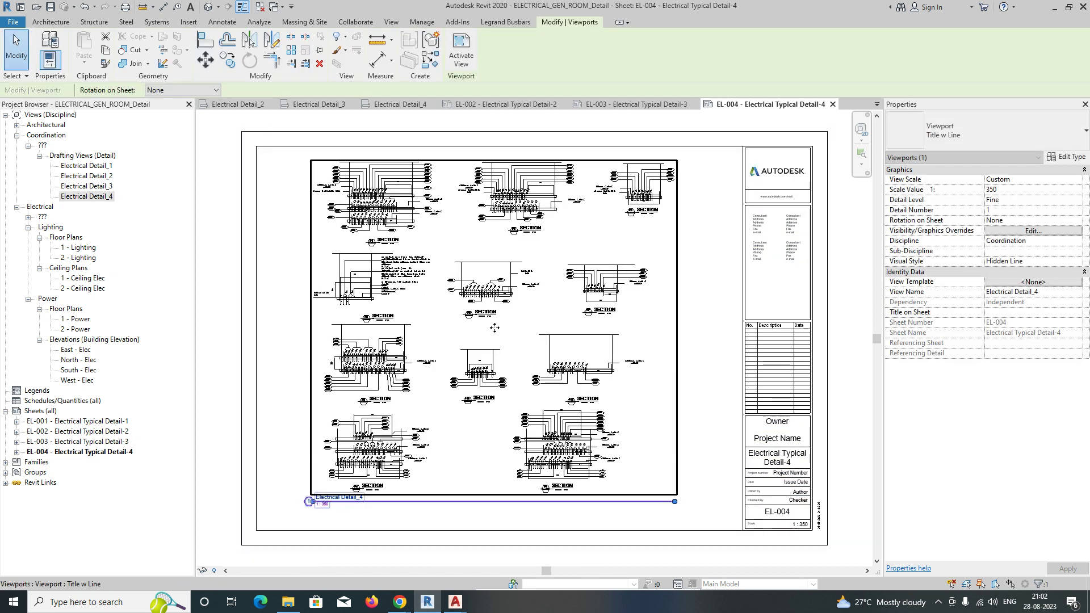
left_click(959, 132)
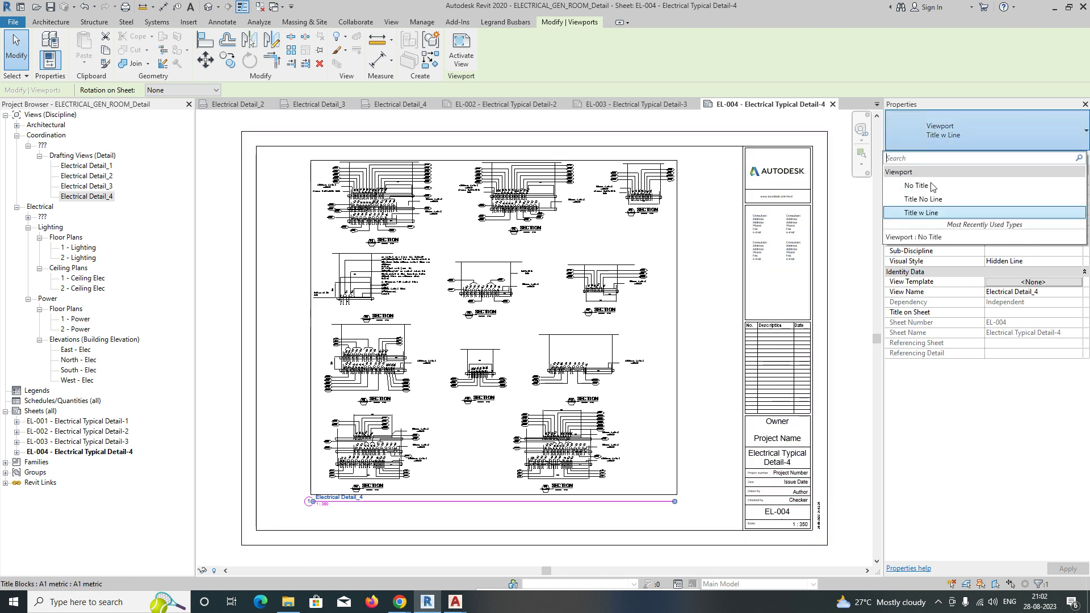
left_click(920, 192)
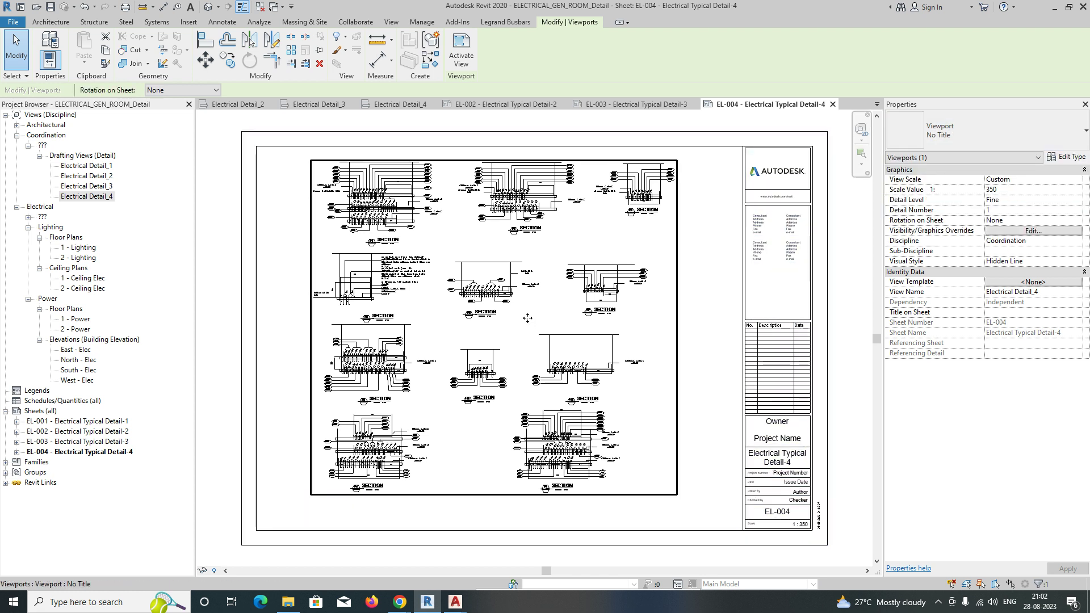
key("Escape")
Review the detail layouts on sheets EL-001 to EL-004 and reopen the Electrical Detail_1 drafting view
double_click(96, 424)
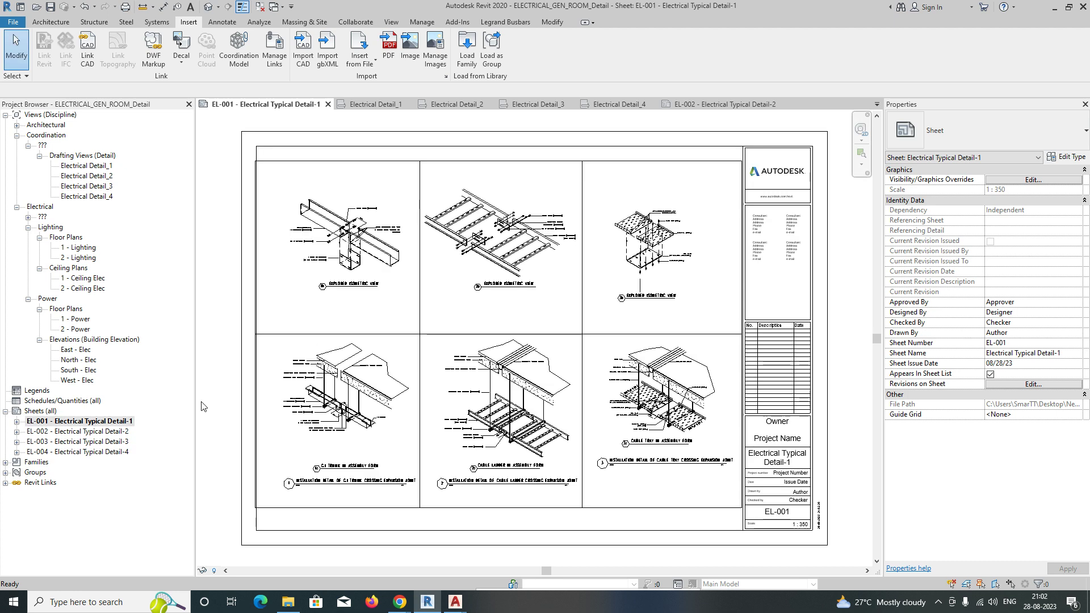
scroll(781, 467, "up", 5)
scroll(781, 467, "down", 4)
middle_click_drag(544, 391, 543, 392)
middle_click(544, 392)
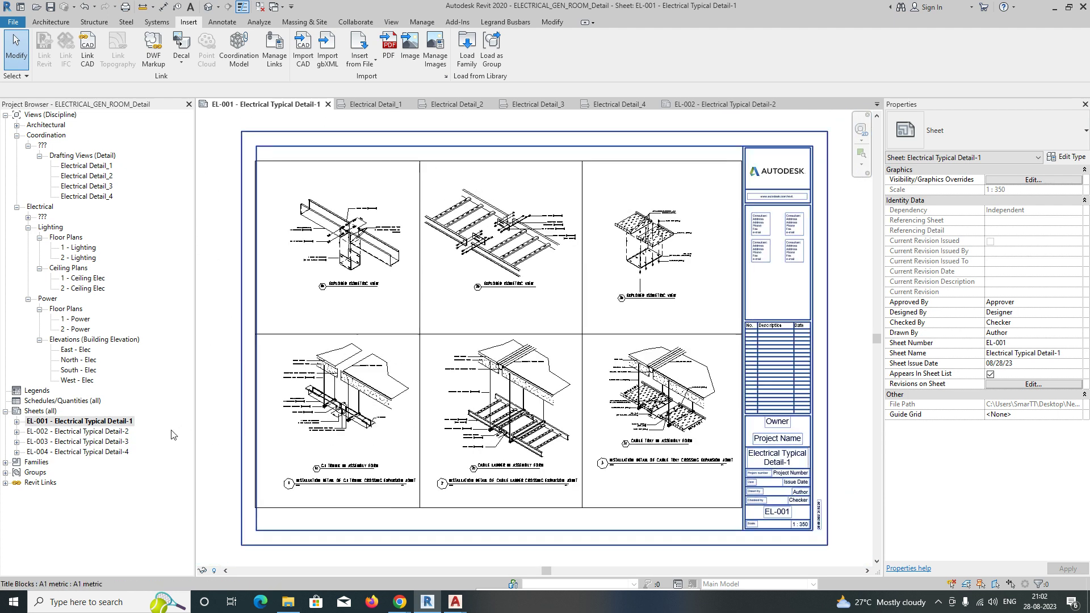
double_click(121, 431)
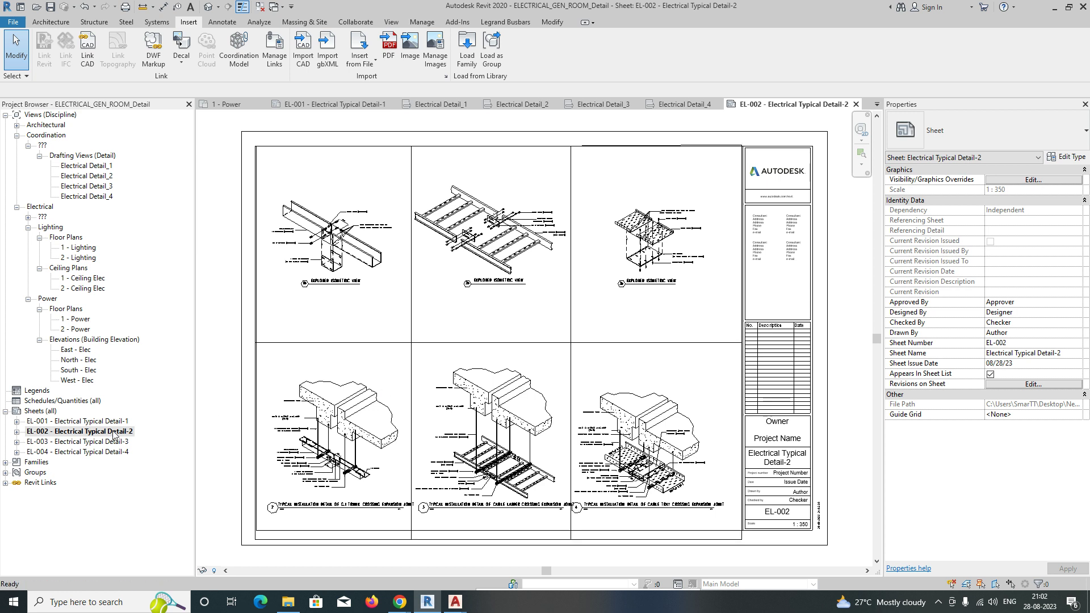
double_click(111, 445)
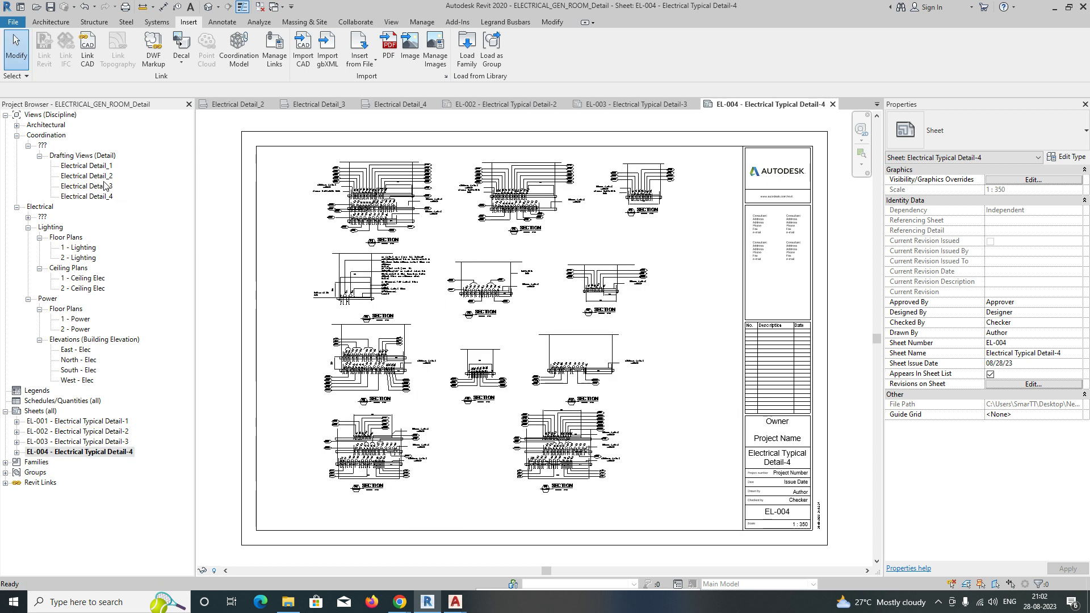
double_click(94, 166)
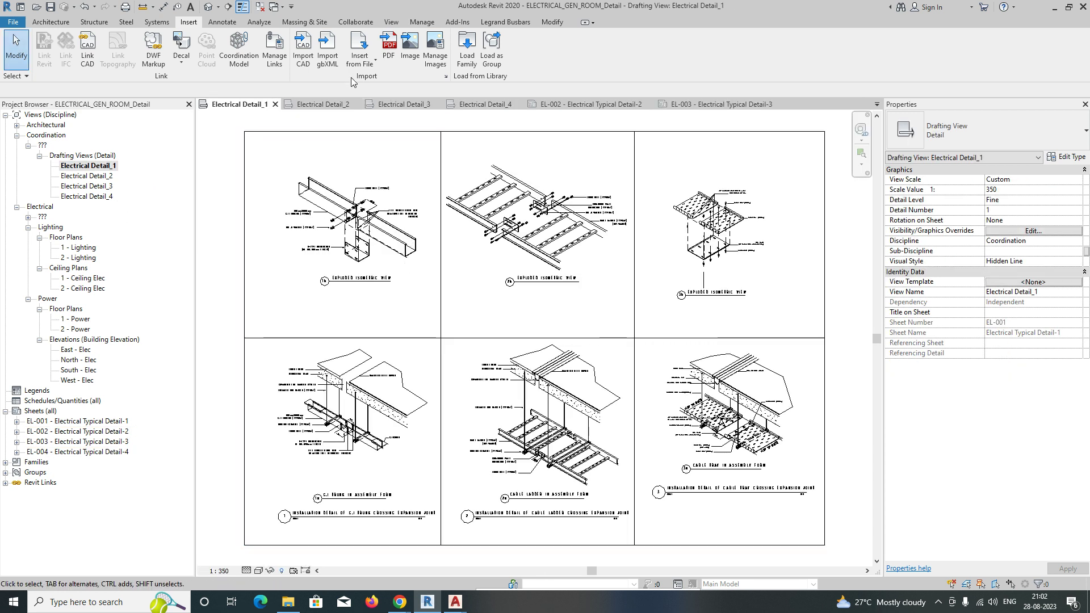
Create a new drafting view at 1:200 scale and delete it from the project
left_click(392, 22)
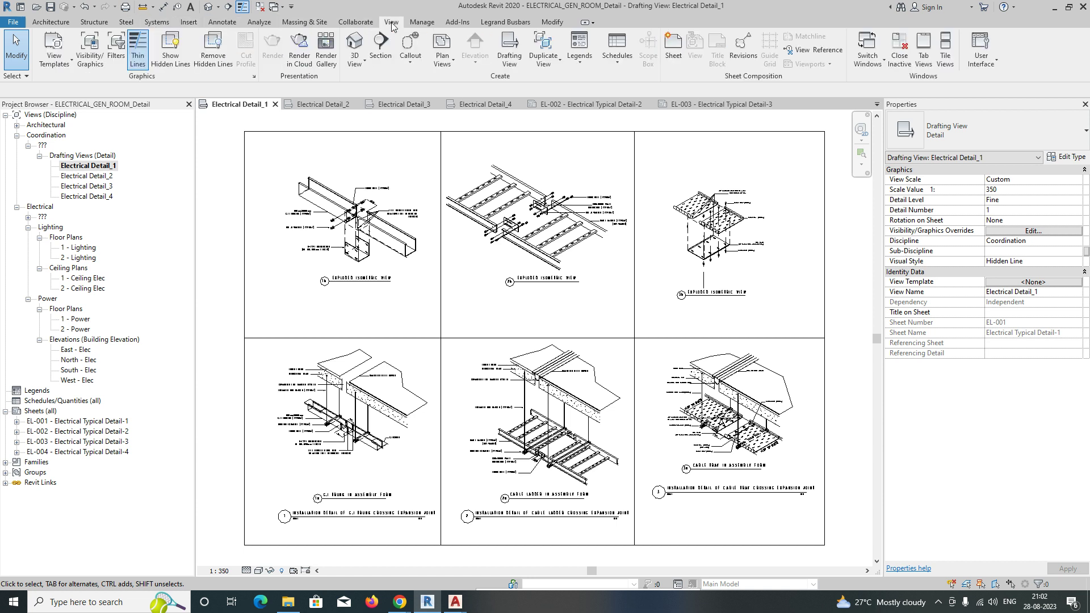
left_click(509, 50)
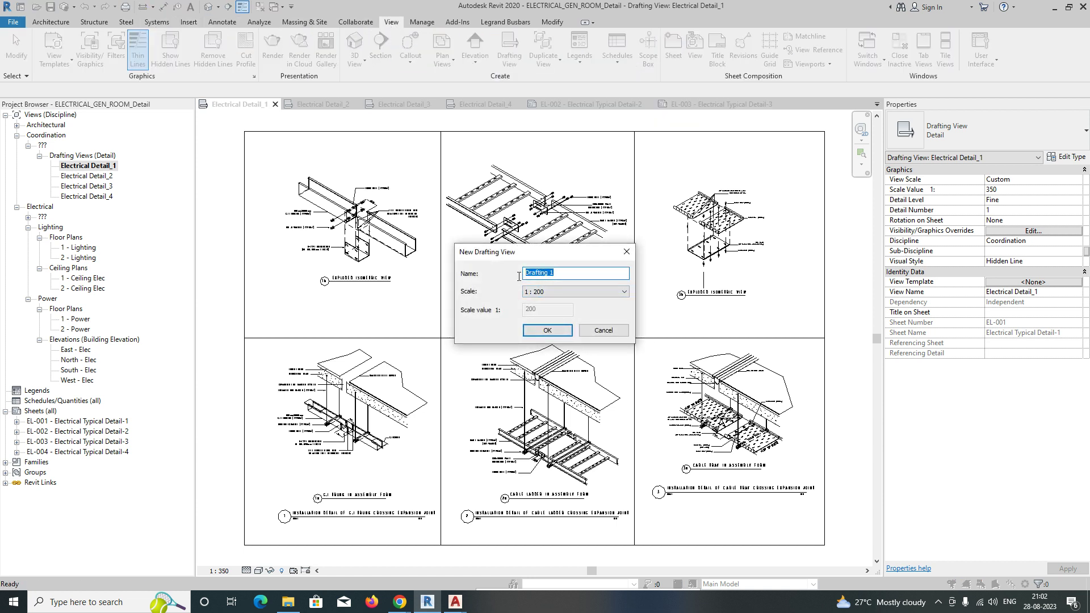
left_click(546, 331)
right_click(69, 167)
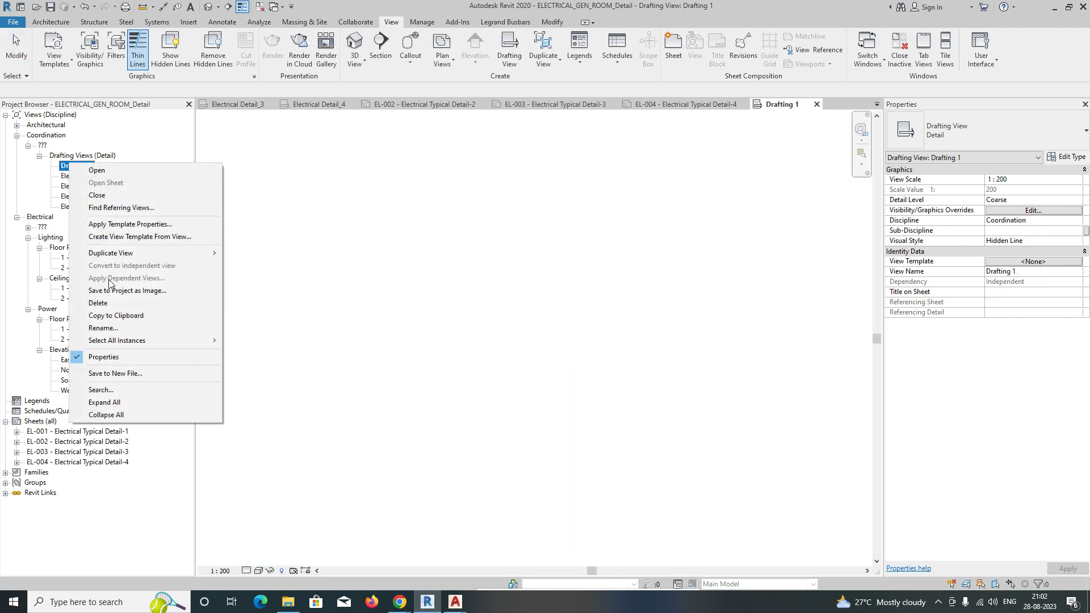
left_click(98, 303)
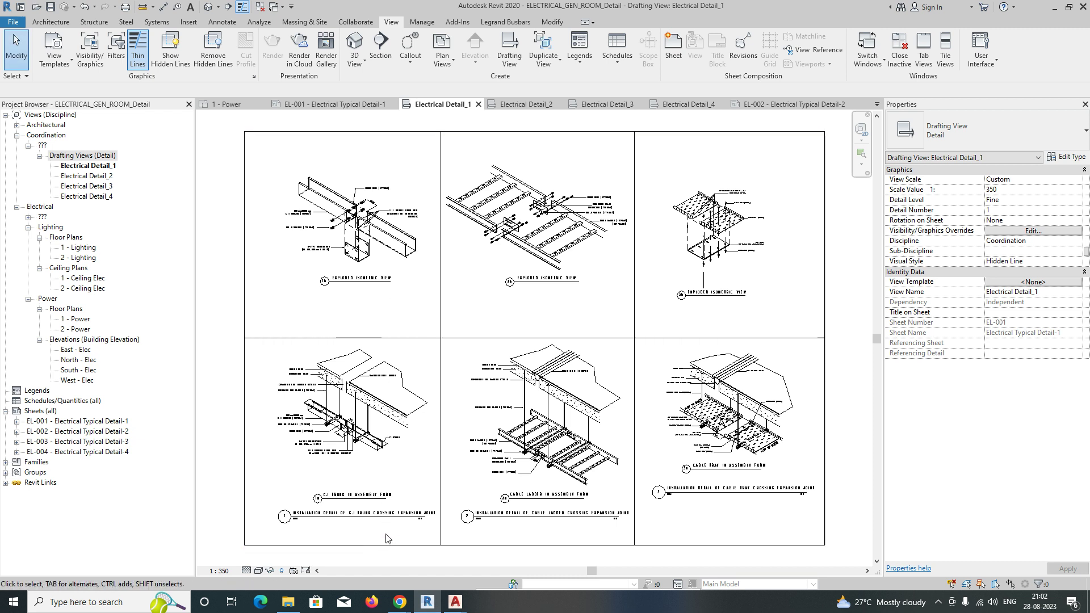
scroll(500, 396, "up", 4)
scroll(501, 396, "down", 5)
scroll(501, 396, "up", 1)
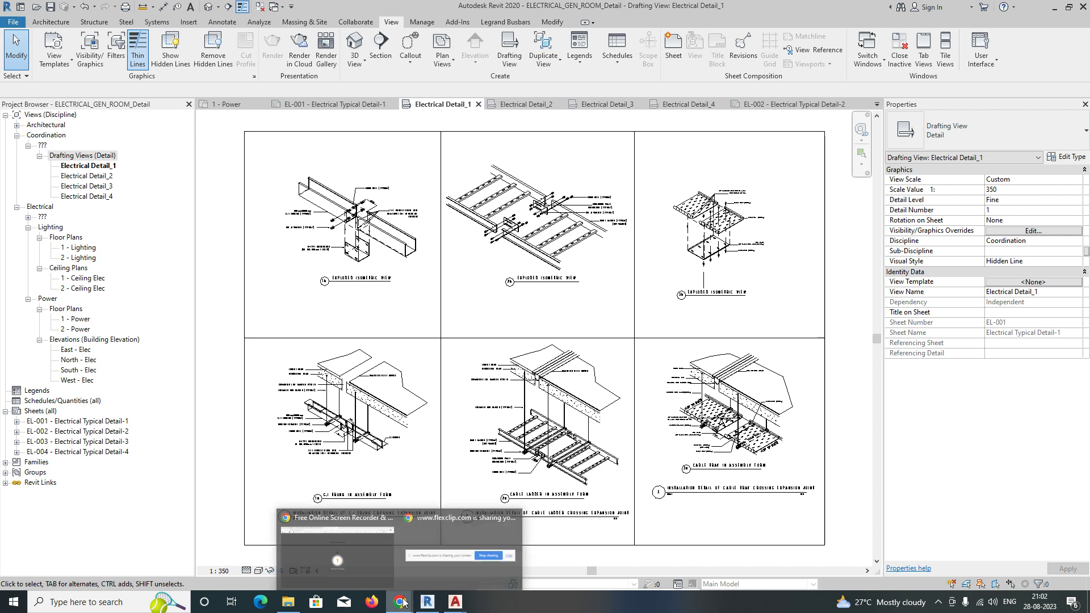